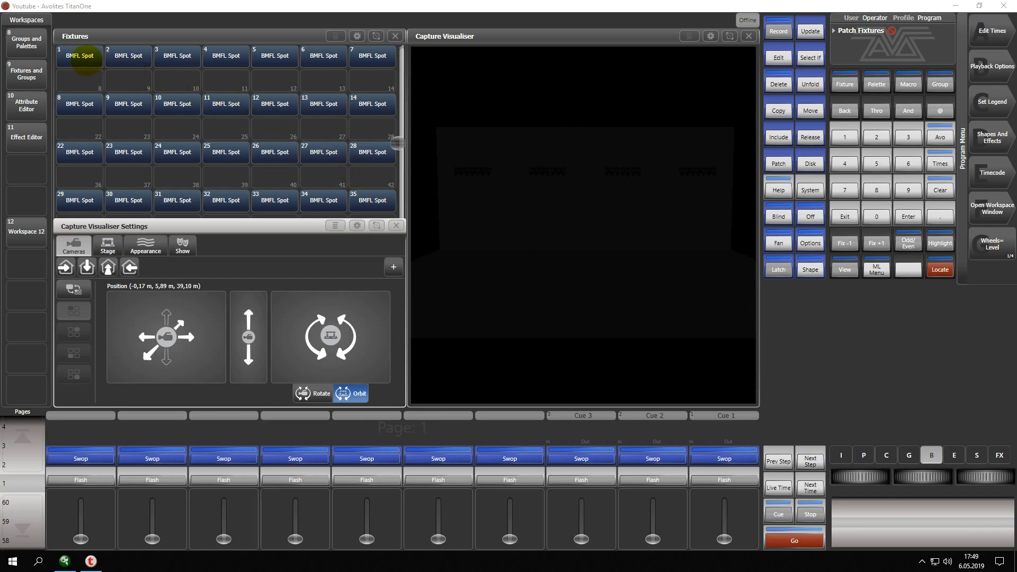
Locate all BMFL Spot fixtures and aim them at pan 66.36% and tilt 72.72%.
{"action": "left_click_drag", "start_coordinate": [79, 56], "coordinate": [378, 201]}
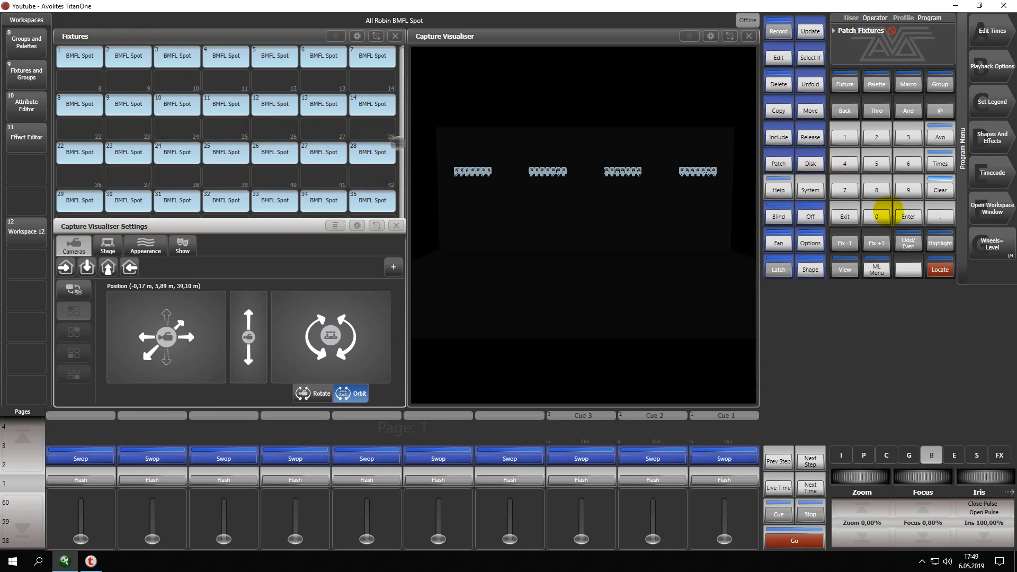
{"action": "left_click", "coordinate": [932, 270]}
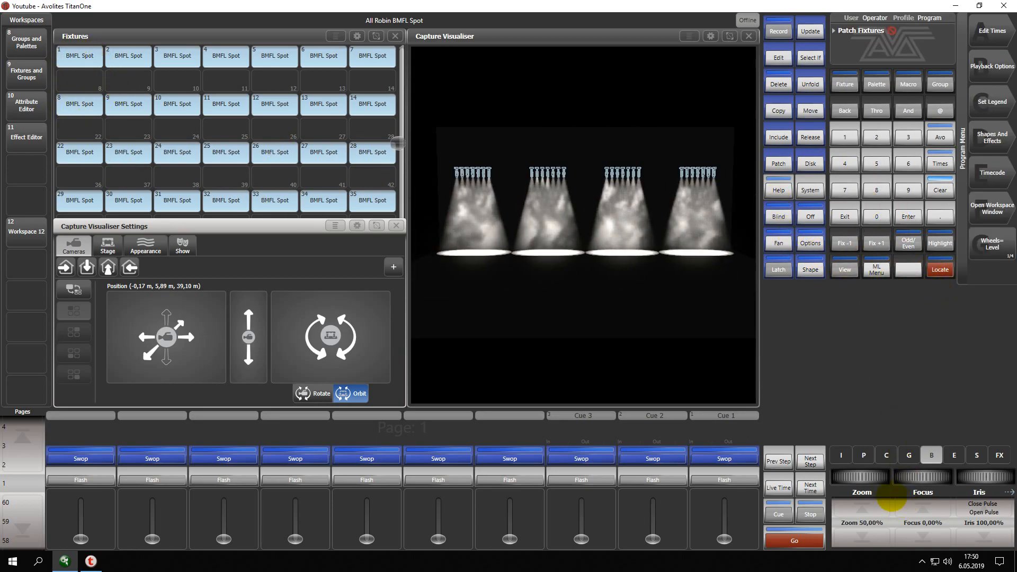
{"action": "left_click", "coordinate": [863, 455]}
{"action": "left_click_drag", "start_coordinate": [908, 478], "coordinate": [935, 477]}
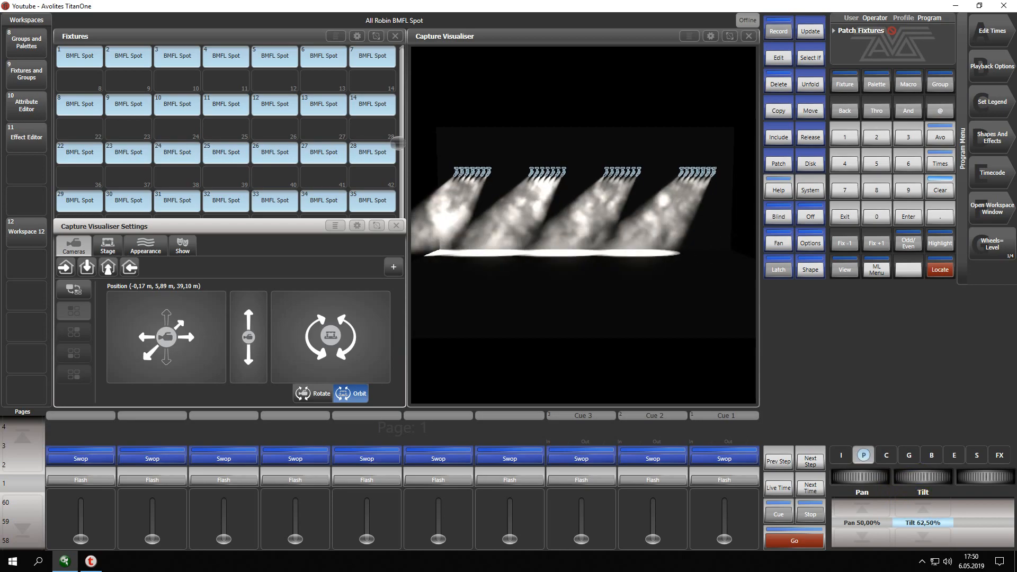
{"action": "left_click_drag", "start_coordinate": [863, 477], "coordinate": [923, 477]}
Set the beam zoom of the selected fixtures to 0% and return to their position attributes.
{"action": "left_click", "coordinate": [931, 454]}
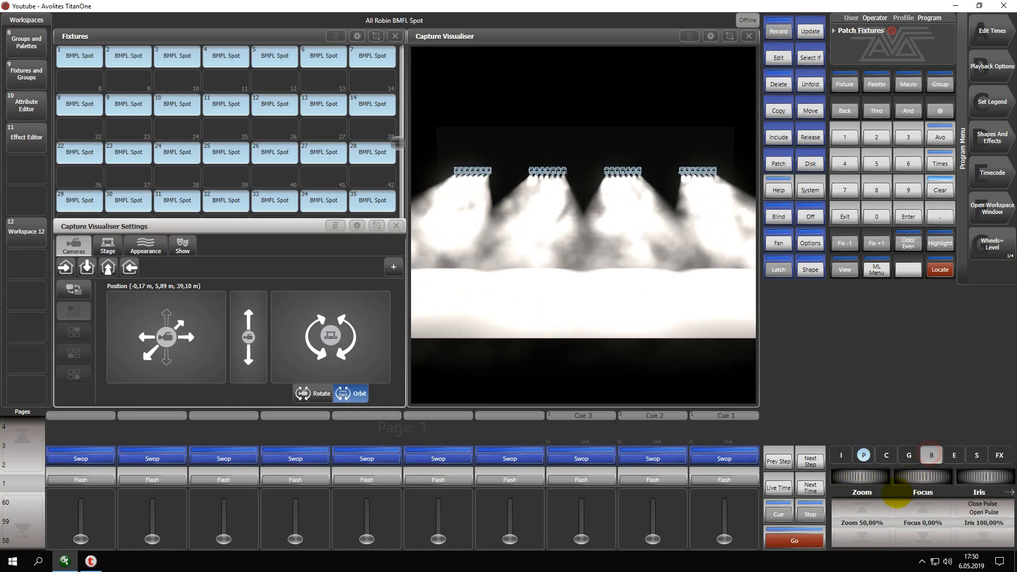
{"action": "left_click", "coordinate": [862, 536]}
{"action": "left_click", "coordinate": [862, 536]}
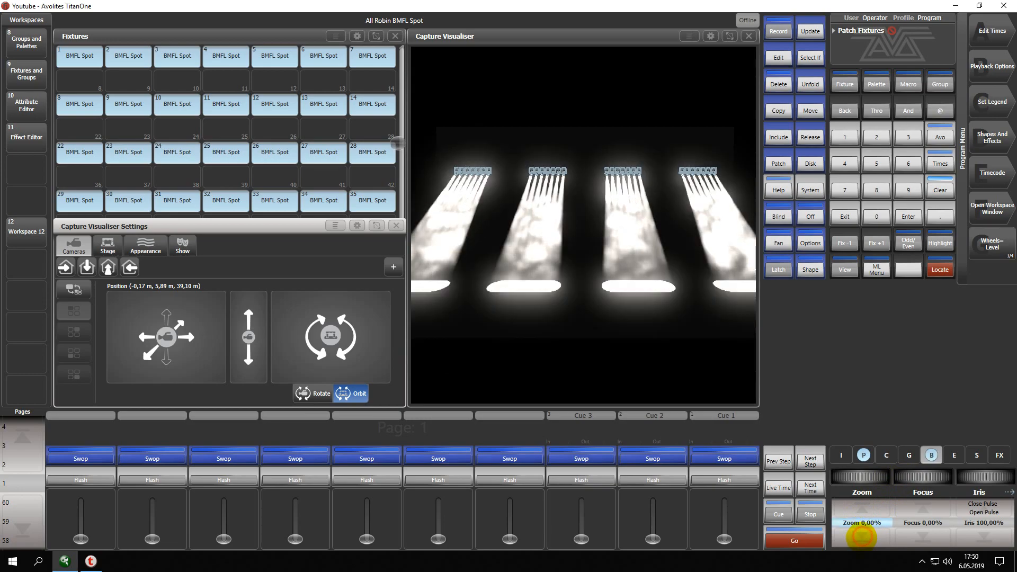
{"action": "left_click", "coordinate": [863, 456]}
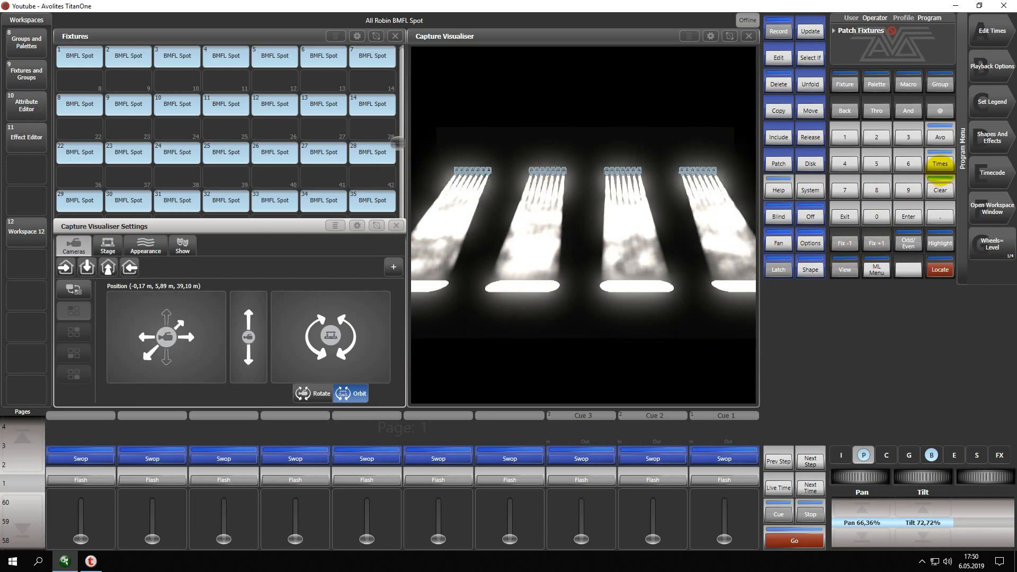
Try a Circle pan/tilt shape on all the selected fixtures.
{"action": "left_click", "coordinate": [989, 141]}
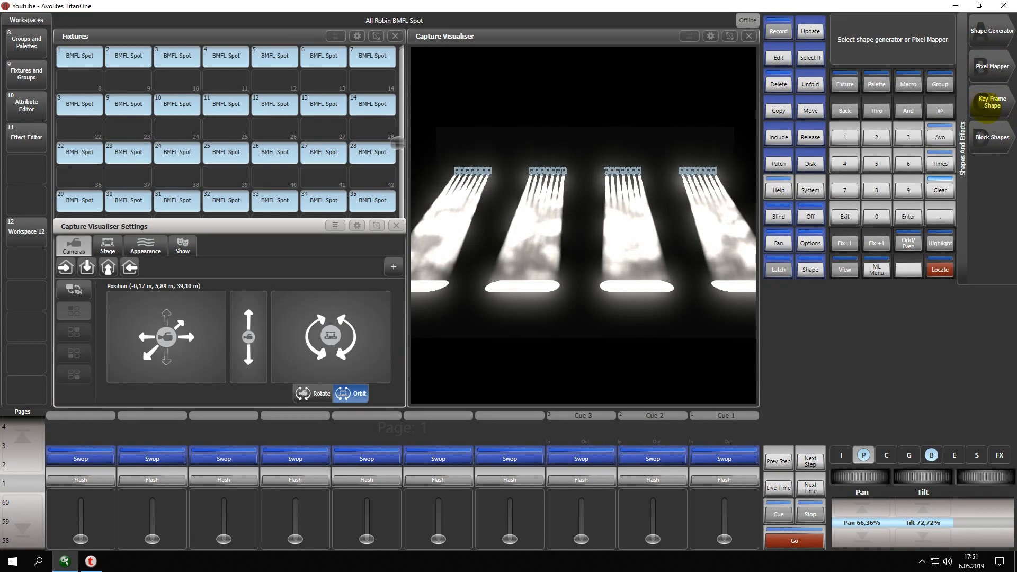
{"action": "left_click", "coordinate": [845, 216]}
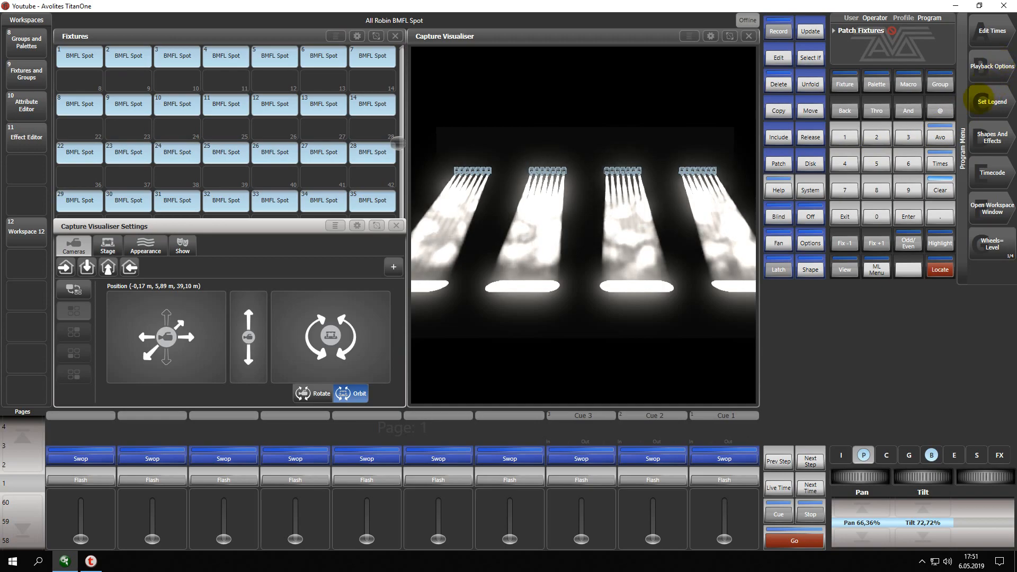
{"action": "left_click", "coordinate": [992, 139]}
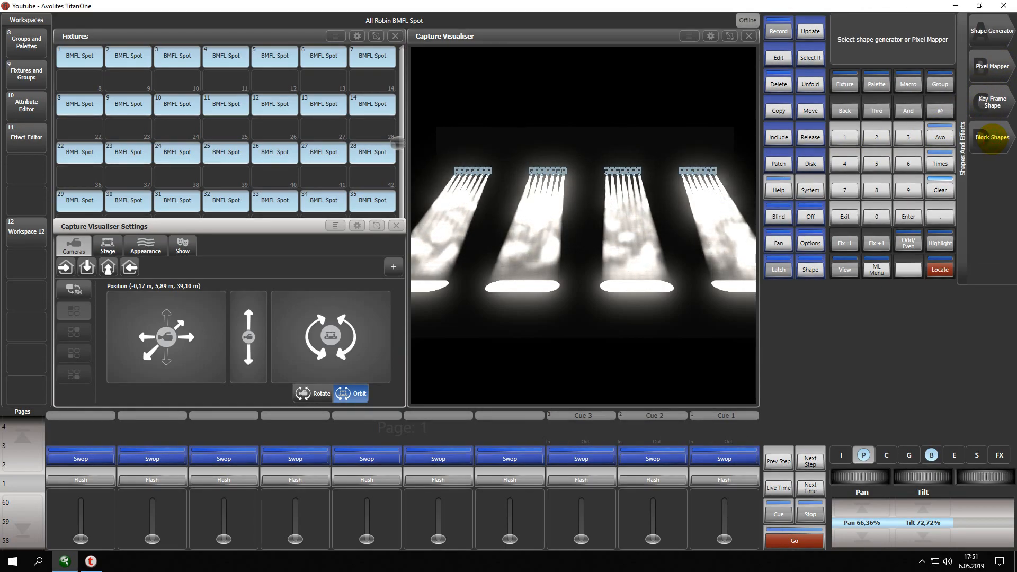
{"action": "left_click", "coordinate": [992, 31]}
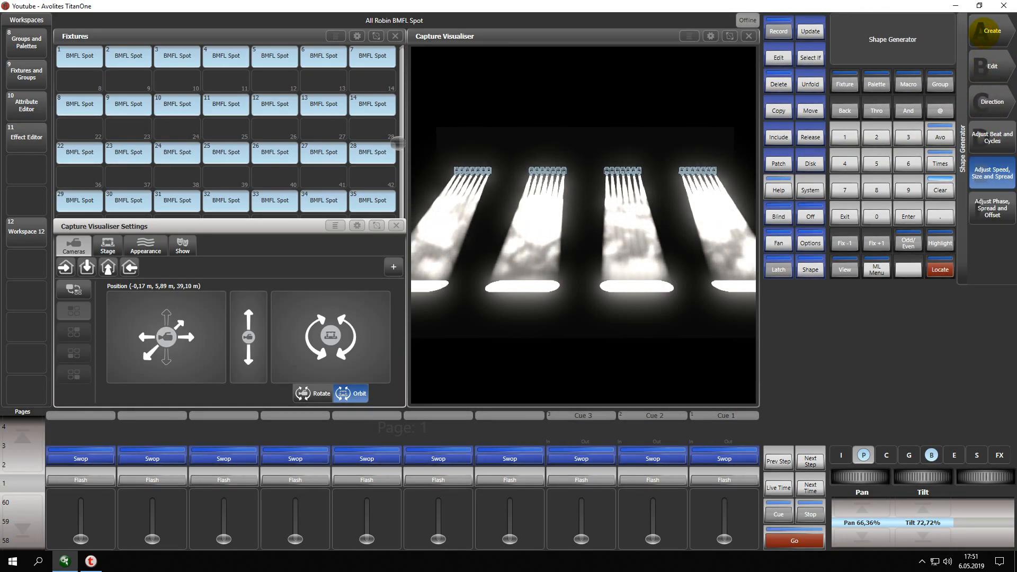
{"action": "left_click", "coordinate": [992, 31]}
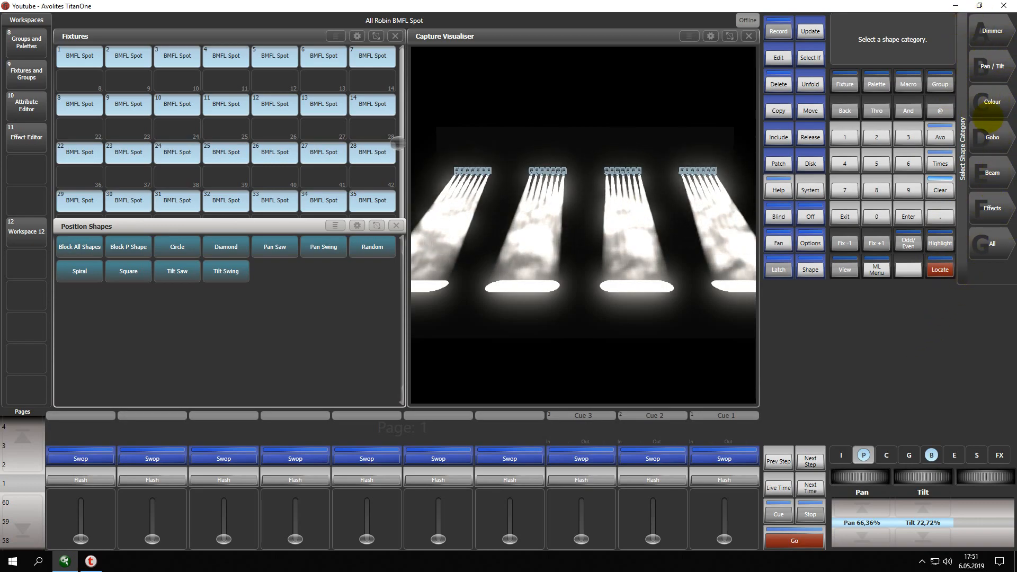
{"action": "left_click", "coordinate": [991, 67]}
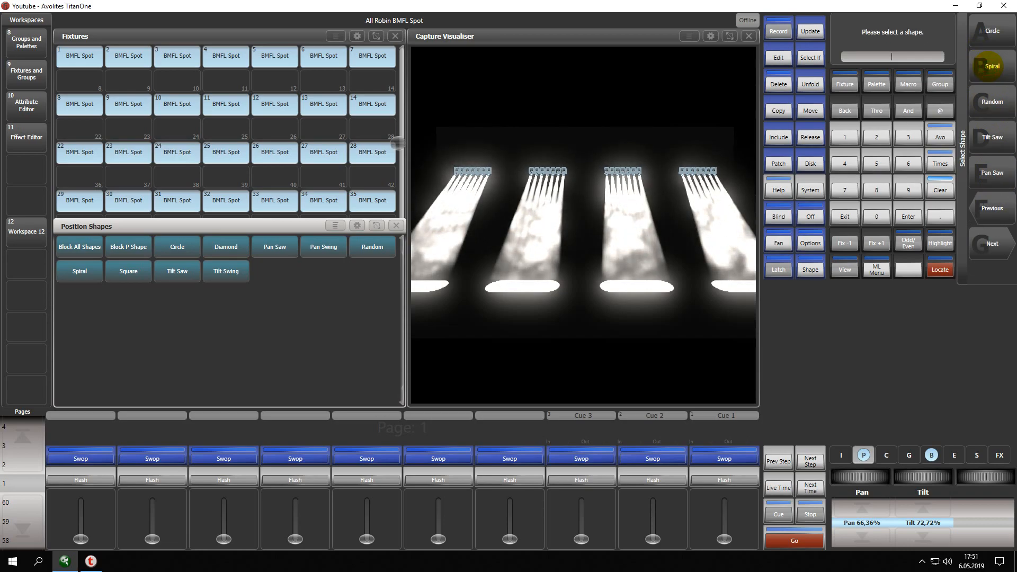
{"action": "left_click", "coordinate": [991, 30]}
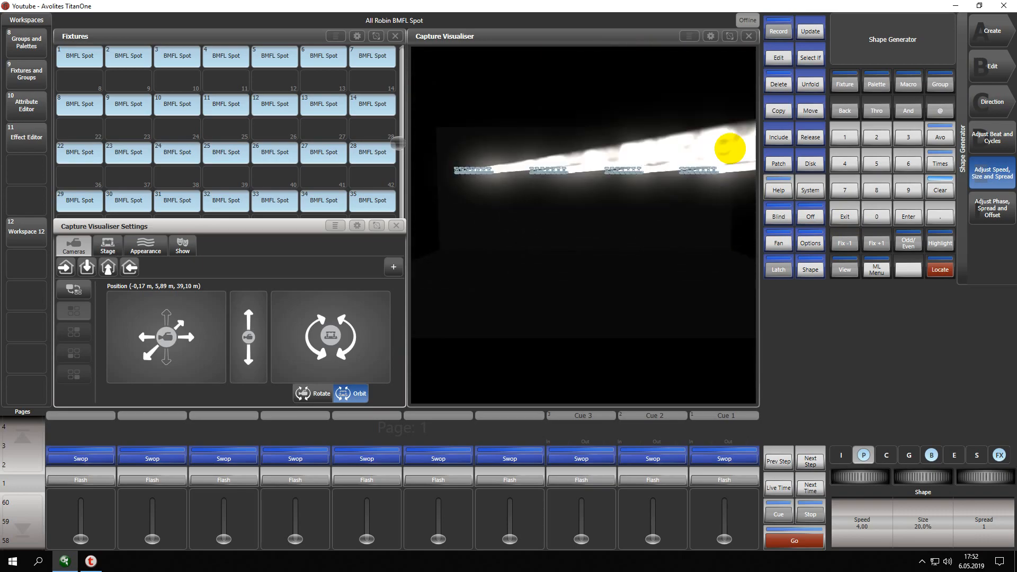
Leave the Shape Generator and clear the programmer.
{"action": "left_click", "coordinate": [844, 217]}
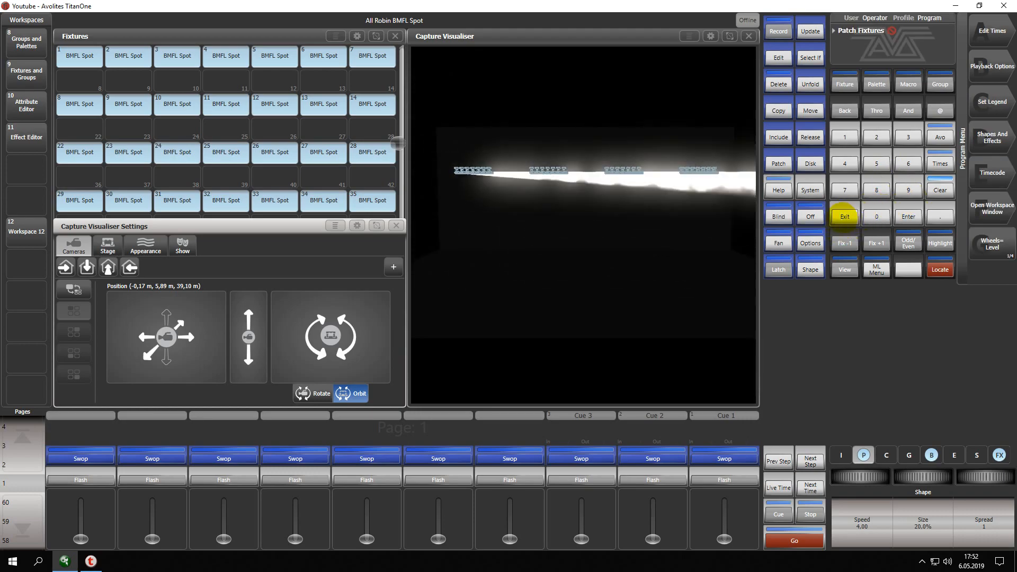
{"action": "left_click", "coordinate": [938, 190]}
{"action": "left_click", "coordinate": [938, 190]}
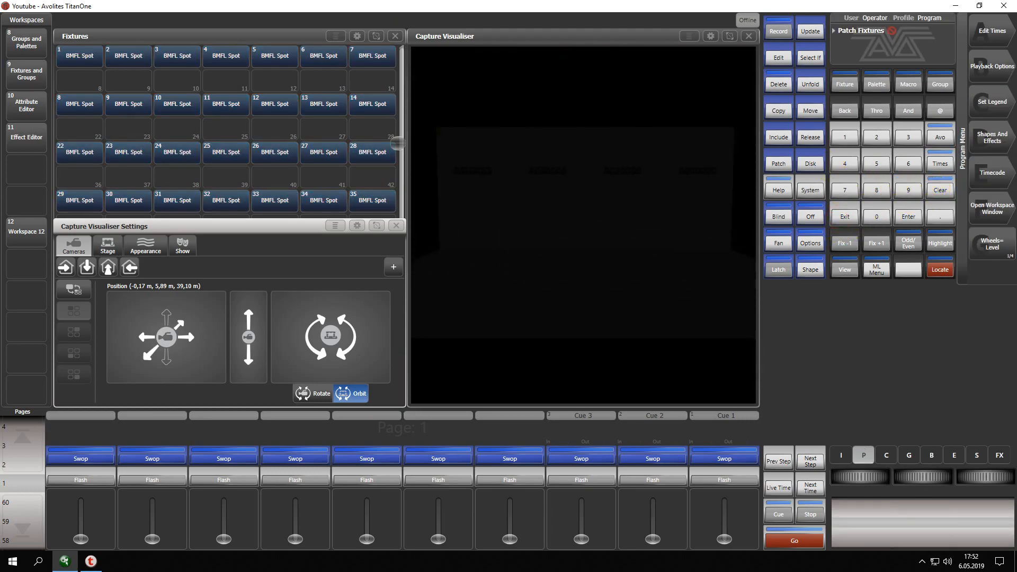
Select all BMFL Spot fixtures again and set their dimmer to 100%.
{"action": "left_click", "coordinate": [70, 50]}
{"action": "left_click_drag", "start_coordinate": [70, 50], "coordinate": [381, 199]}
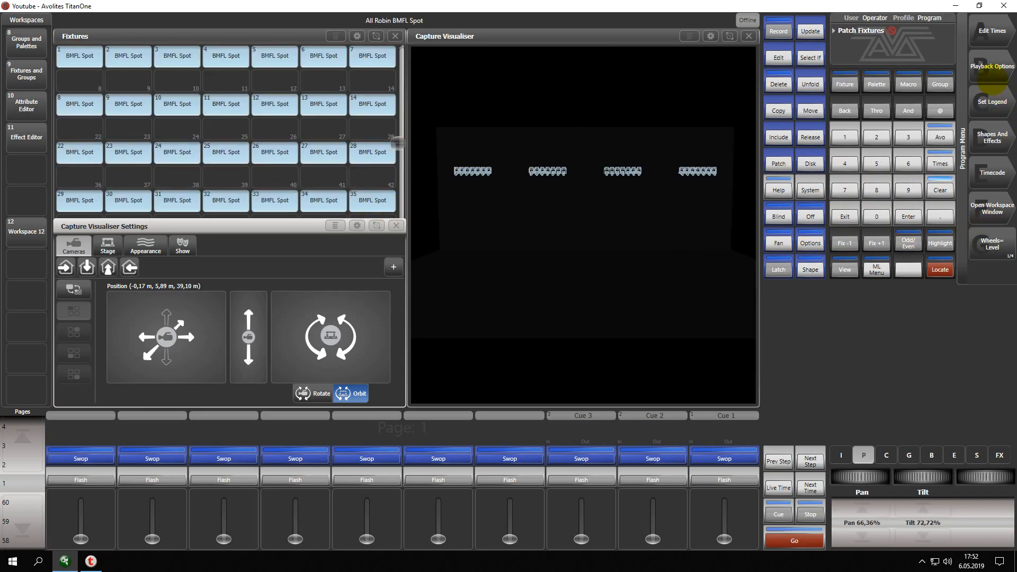
{"action": "left_click", "coordinate": [993, 137]}
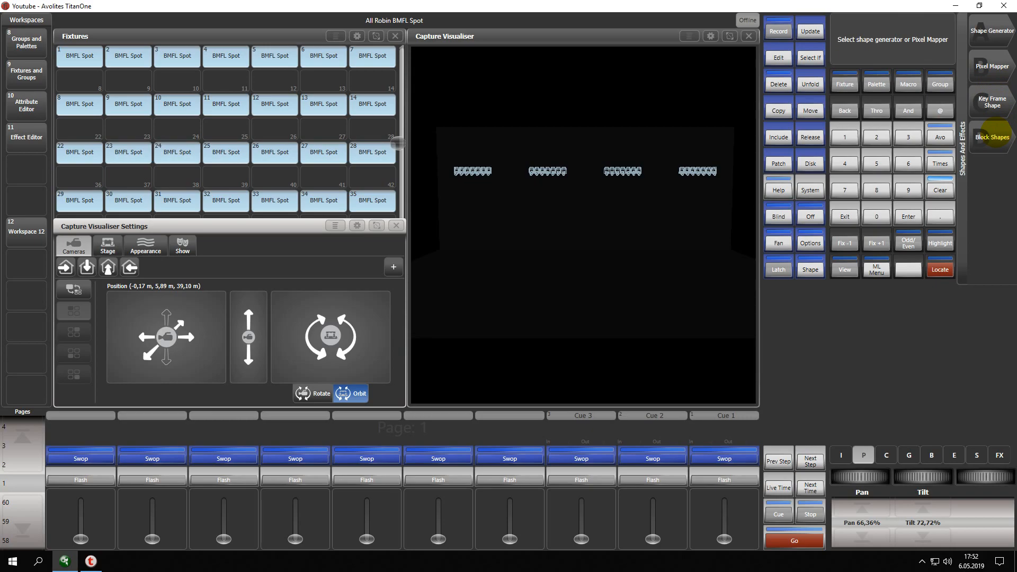
{"action": "left_click", "coordinate": [838, 456]}
{"action": "left_click", "coordinate": [862, 506]}
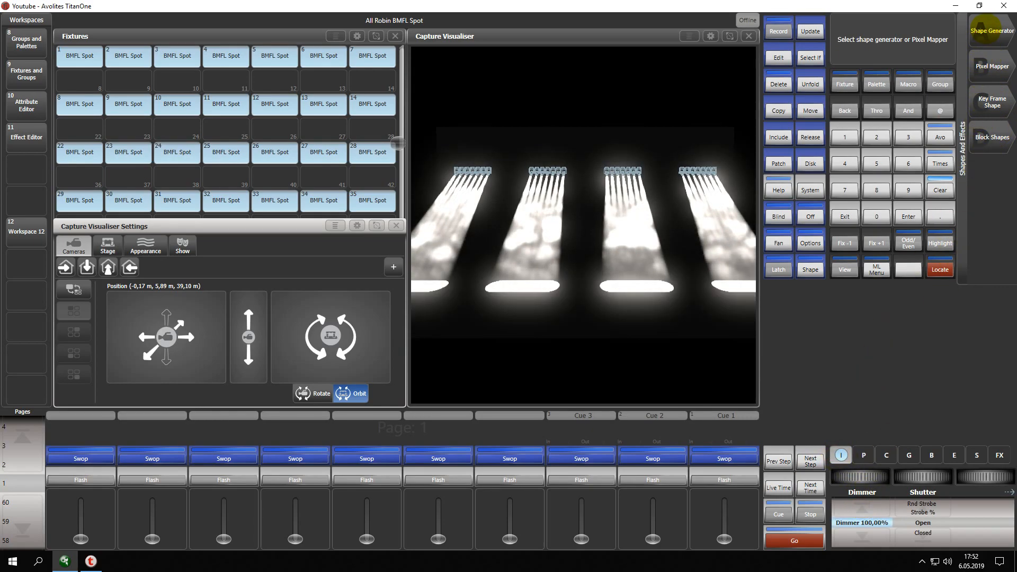
Create a Circle shape from the Pan / Tilt category on the selected fixtures with the Shape Generator.
{"action": "left_click", "coordinate": [992, 33]}
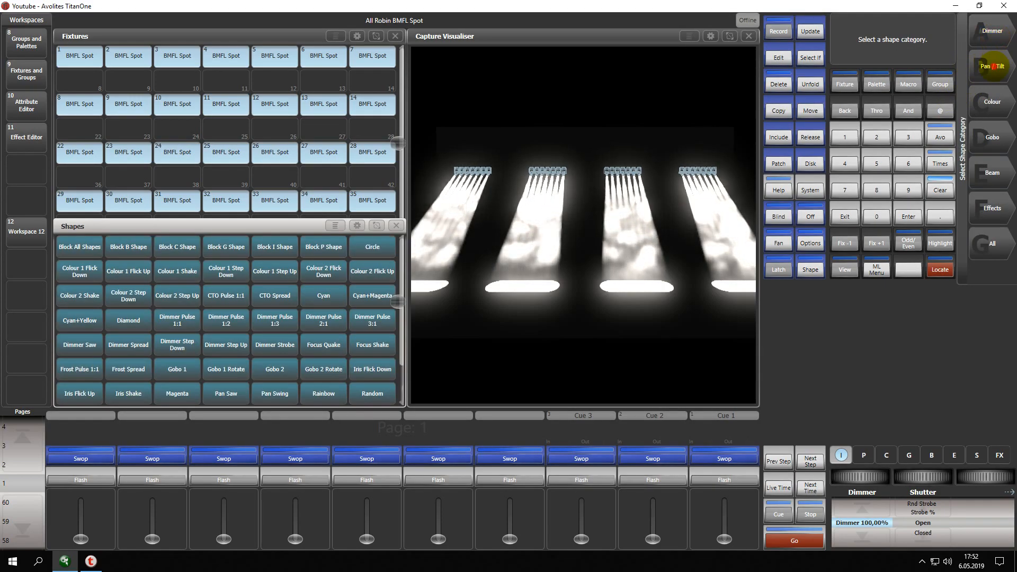
{"action": "left_click", "coordinate": [993, 64]}
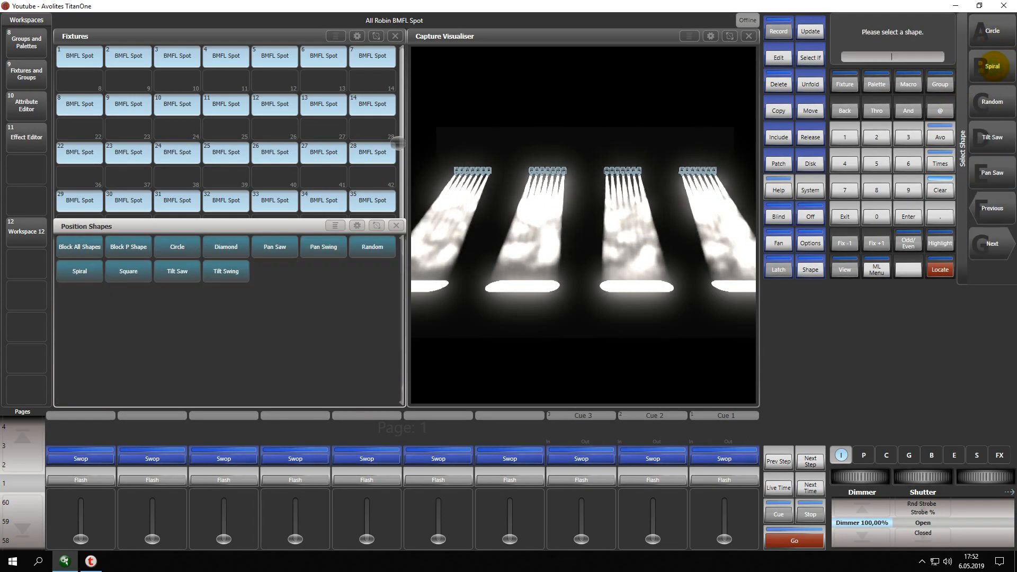
{"action": "left_click", "coordinate": [989, 32]}
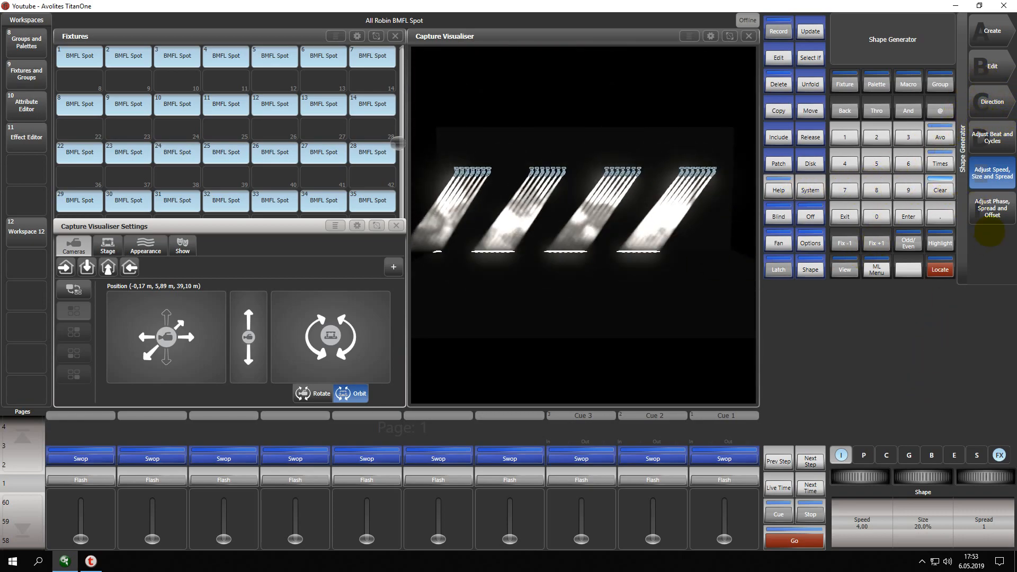
Set the Circle shape's size to 15% and its speed to 2 seconds.
{"action": "left_click_drag", "start_coordinate": [861, 477], "coordinate": [857, 477]}
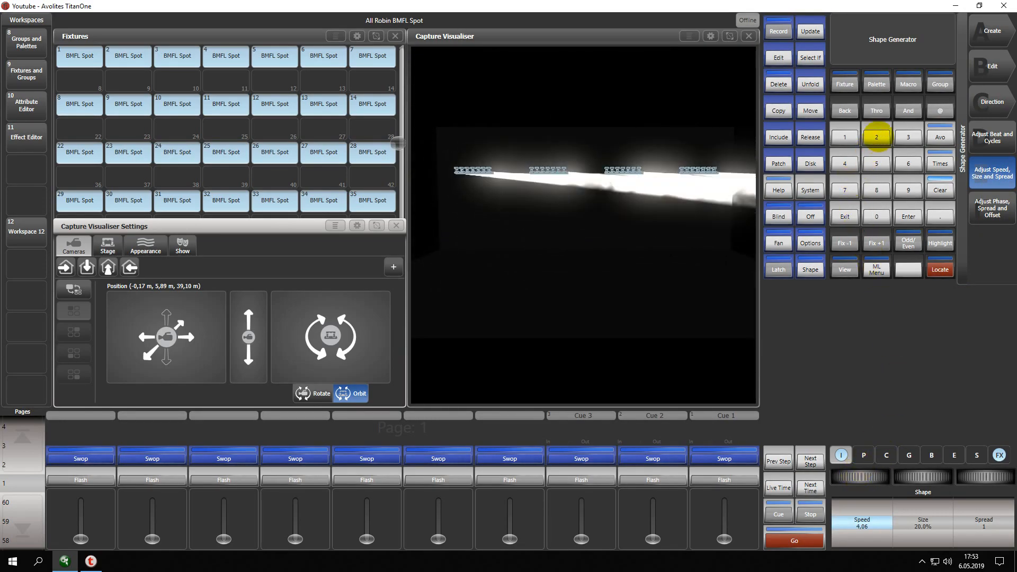
{"action": "left_click", "coordinate": [845, 138]}
{"action": "left_click", "coordinate": [876, 164]}
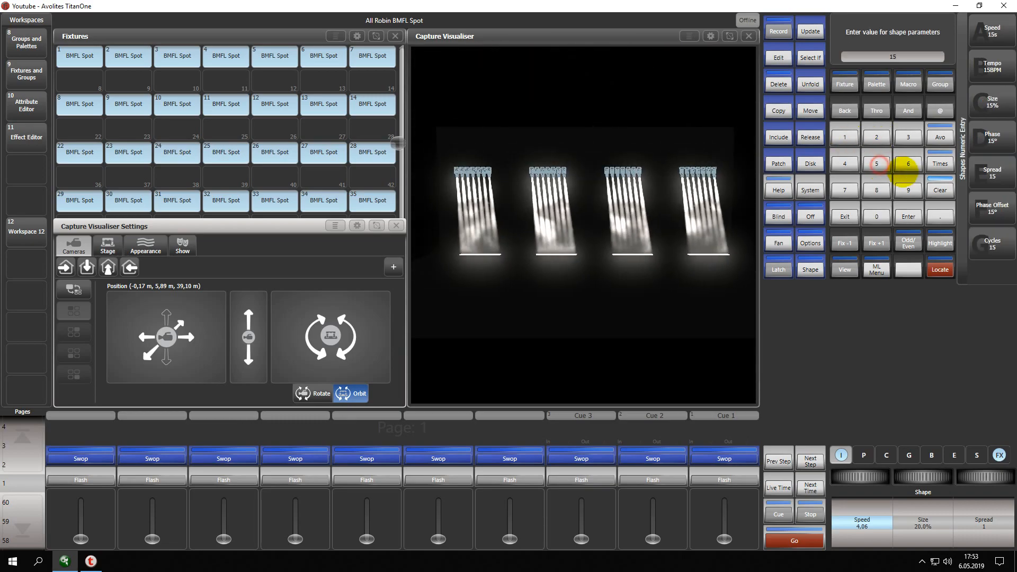
{"action": "left_click", "coordinate": [993, 101]}
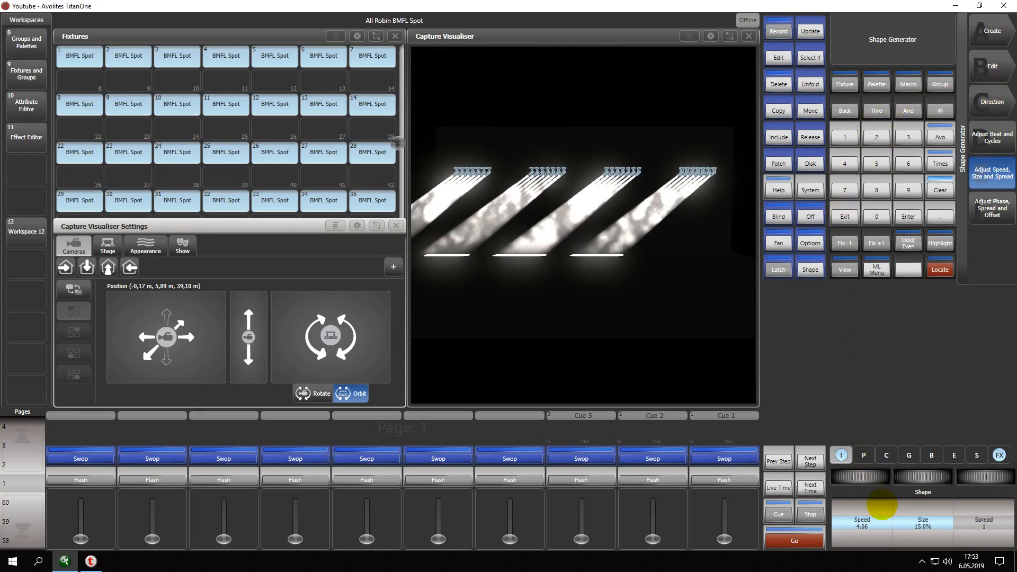
{"action": "left_click", "coordinate": [877, 137]}
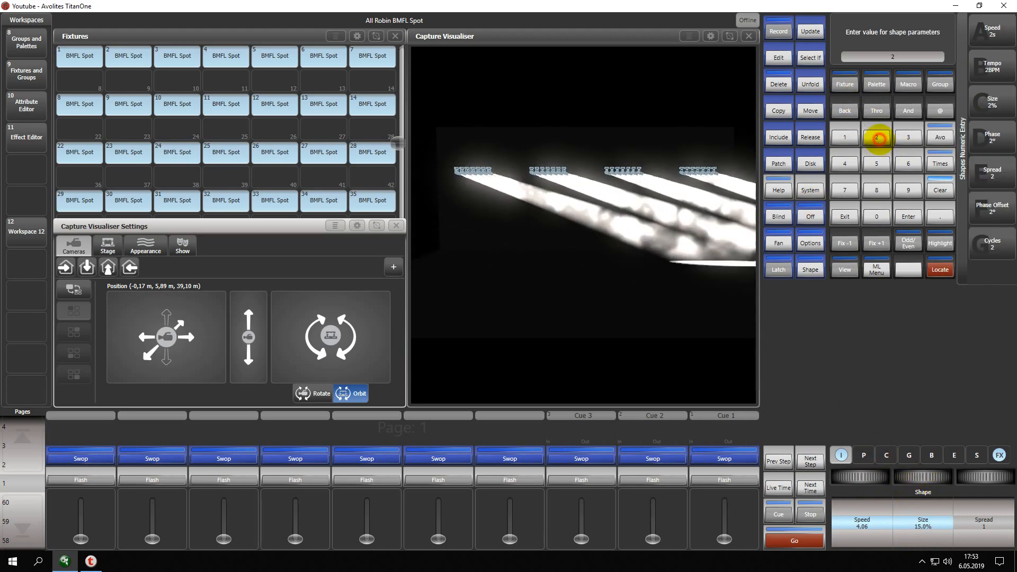
{"action": "left_click", "coordinate": [985, 30]}
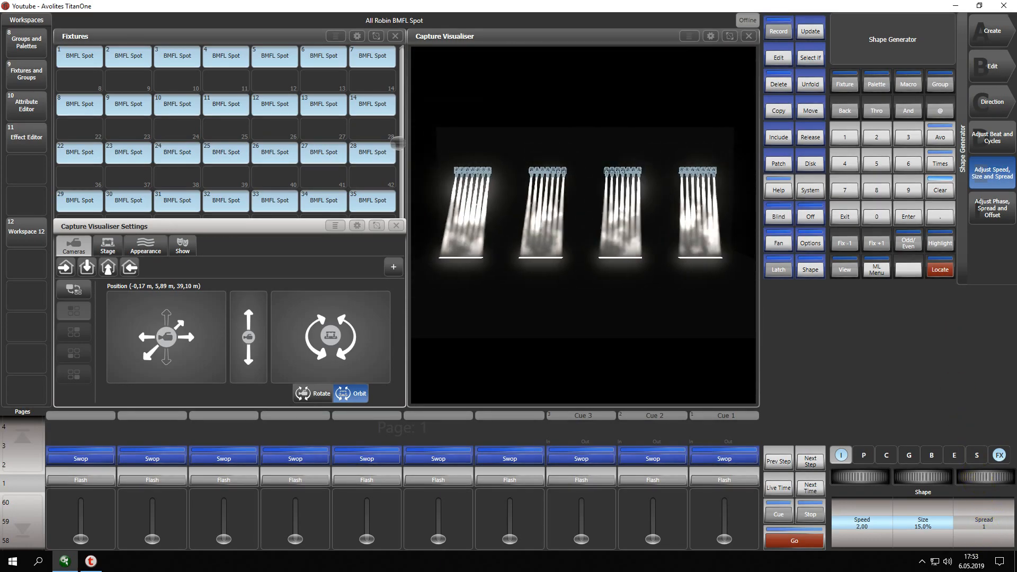
Try different spread values between 2 and 9 for the Circle shape.
{"action": "scroll", "coordinate": [981, 477], "scroll_direction": "up", "scroll_amount": 1}
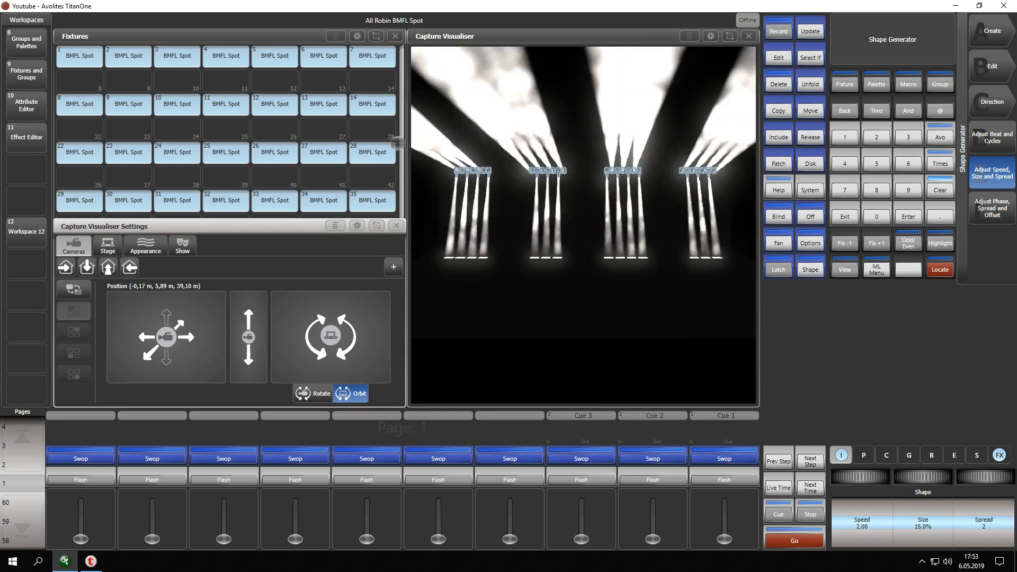
{"action": "scroll", "coordinate": [985, 477], "scroll_direction": "up", "scroll_amount": 4}
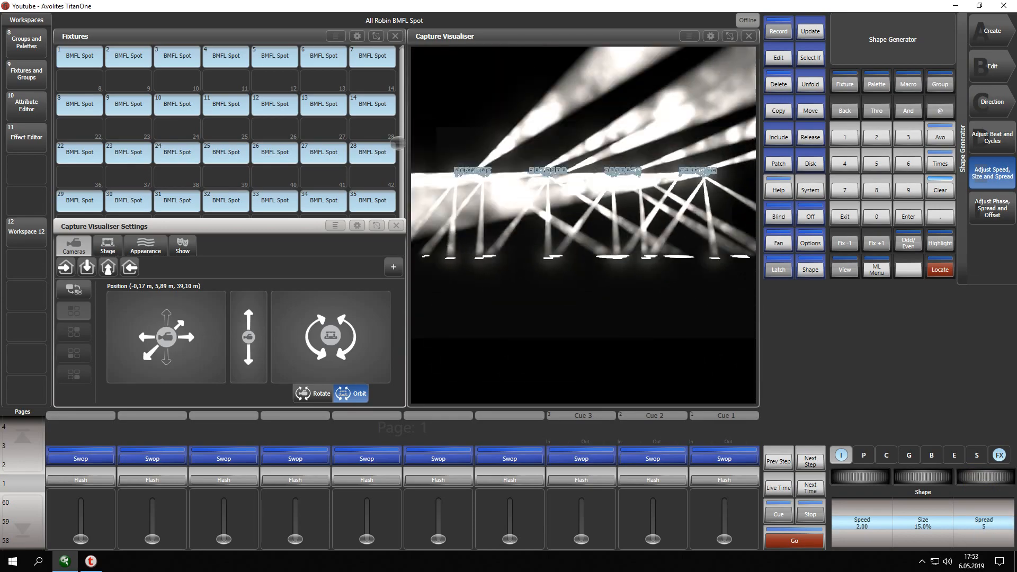
{"action": "scroll", "coordinate": [984, 476], "scroll_direction": "up", "scroll_amount": 3}
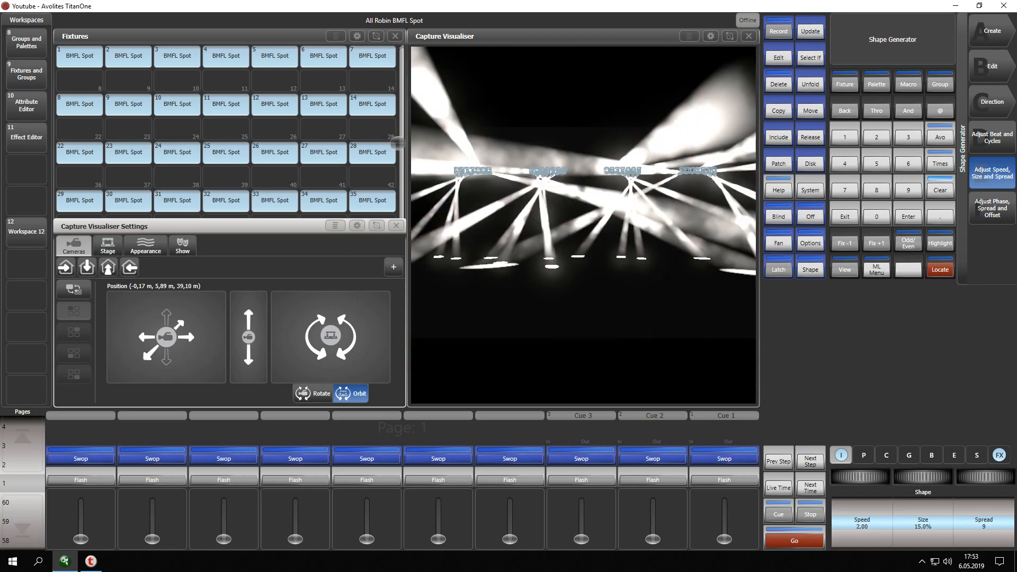
{"action": "scroll", "coordinate": [985, 477], "scroll_direction": "up", "scroll_amount": 1}
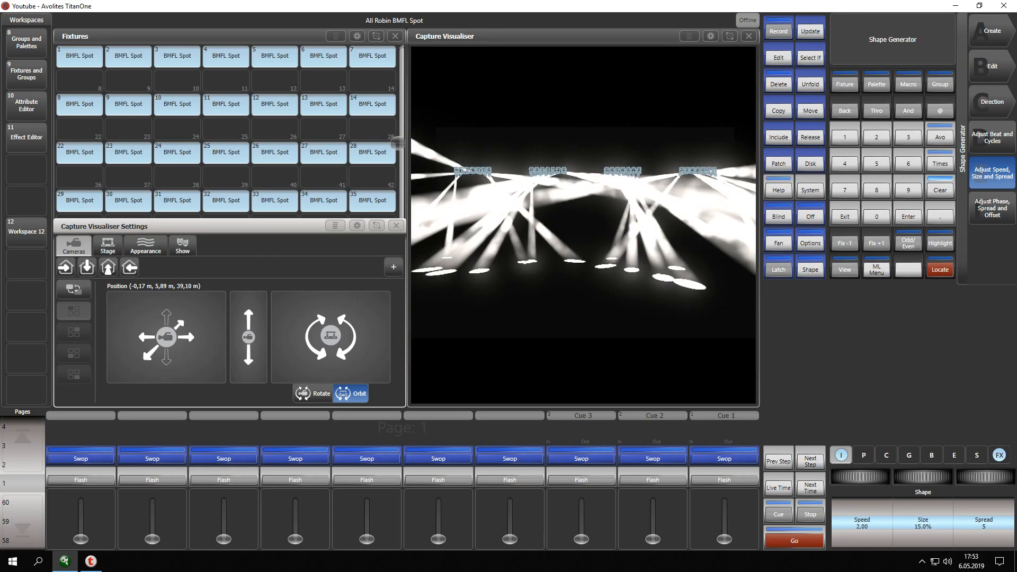
Set the Circle shape's spread to 40.
{"action": "left_click", "coordinate": [845, 164]}
{"action": "left_click", "coordinate": [877, 215]}
{"action": "left_click", "coordinate": [992, 173]}
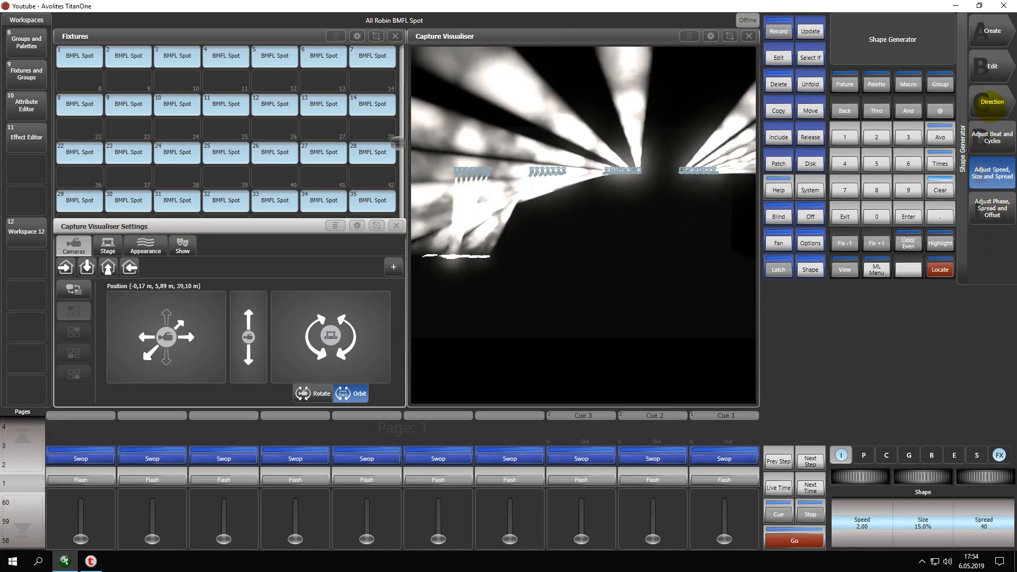
Try the downward and X-shaped directions for the shape, and set its direction to the shuffled-arrows option.
{"action": "left_click", "coordinate": [991, 103]}
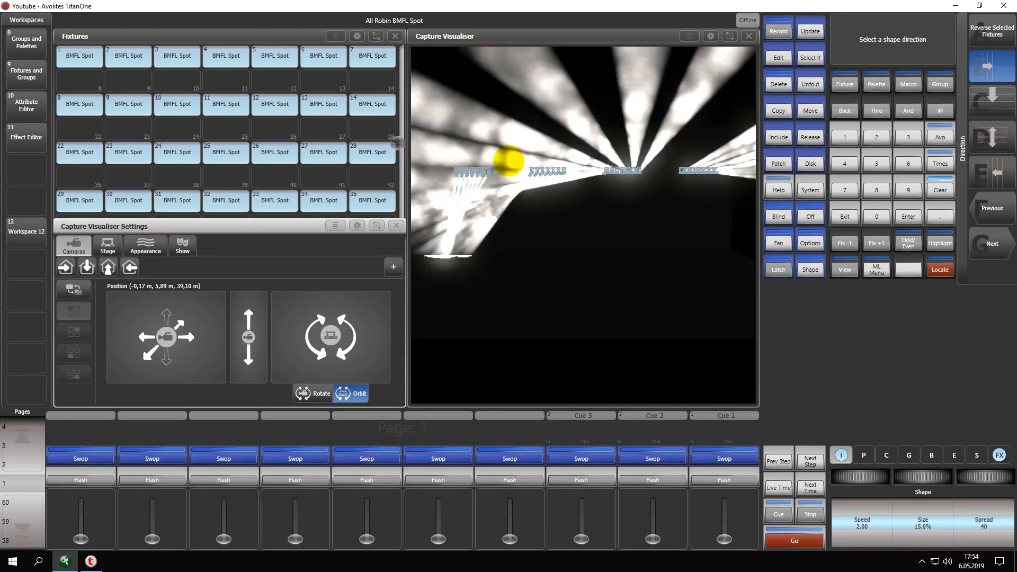
{"action": "left_click", "coordinate": [992, 103]}
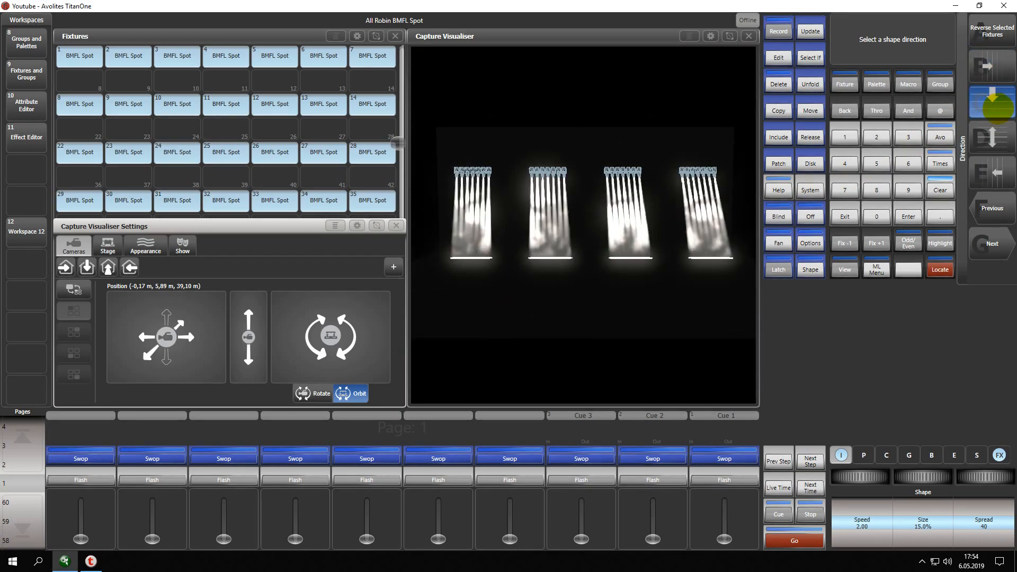
{"action": "left_click", "coordinate": [991, 245]}
{"action": "left_click", "coordinate": [995, 179]}
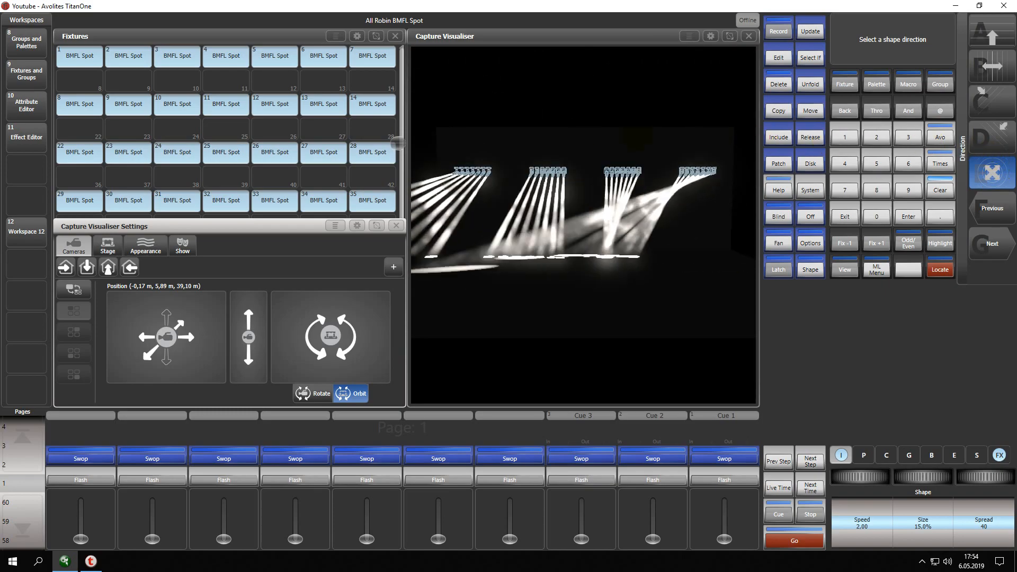
{"action": "left_click", "coordinate": [991, 244]}
{"action": "left_click", "coordinate": [988, 173]}
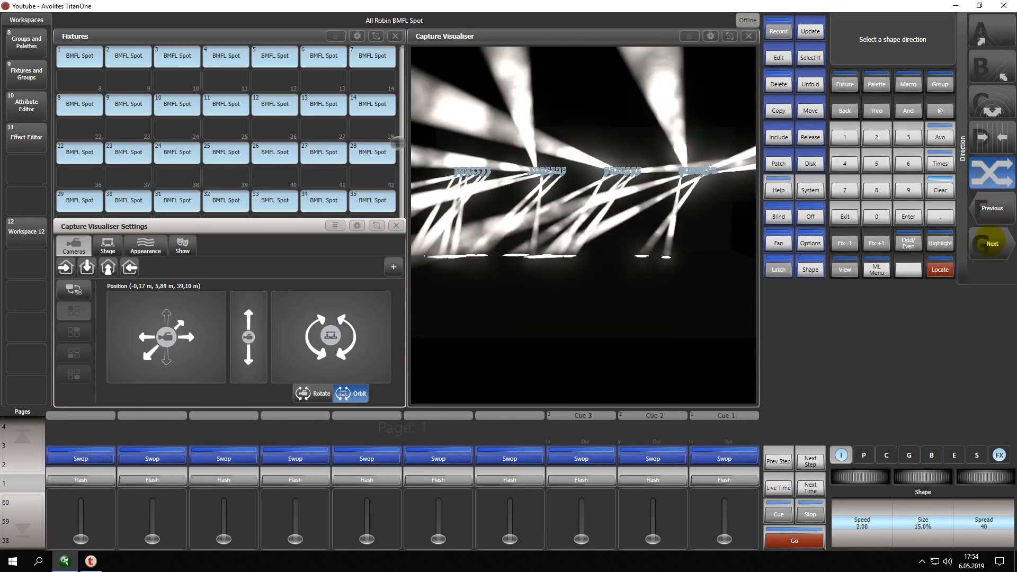
Change the shape's direction to the X-shaped option and record the look as a memory on the free playback beside Cue 3.
{"action": "left_click", "coordinate": [990, 245]}
{"action": "left_click", "coordinate": [999, 173]}
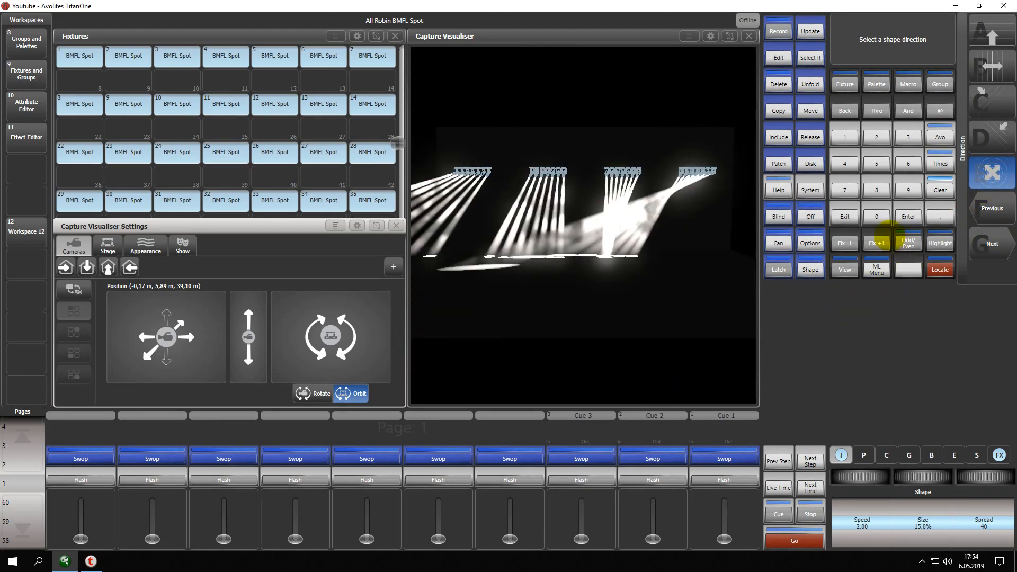
{"action": "left_click", "coordinate": [777, 31]}
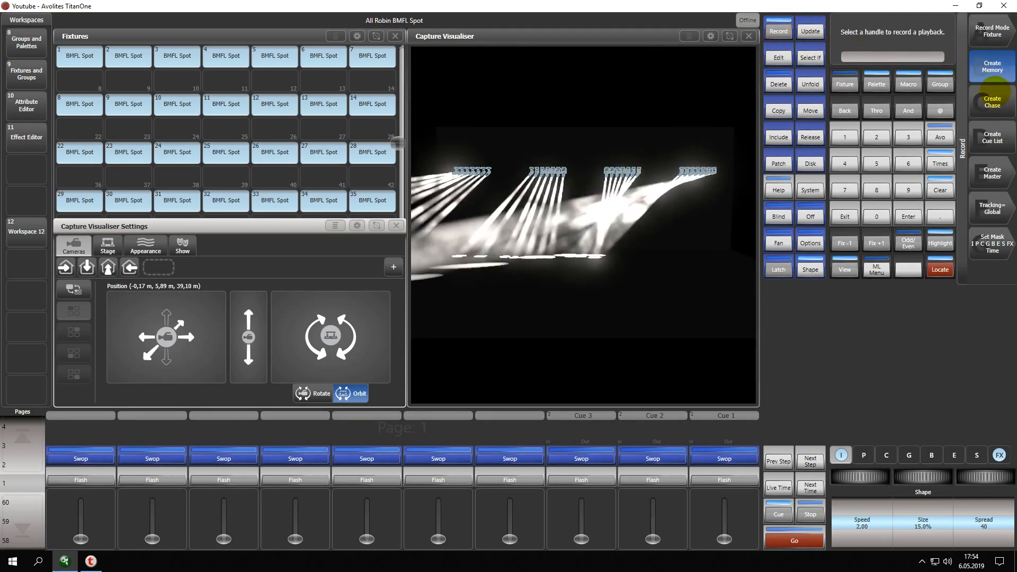
{"action": "left_click", "coordinate": [506, 449]}
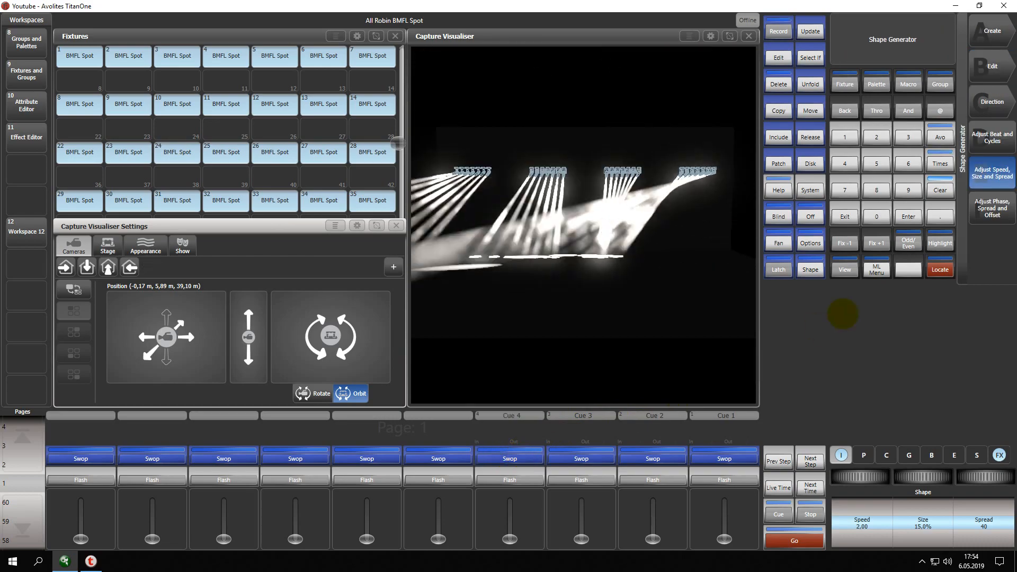
{"action": "left_click", "coordinate": [845, 216]}
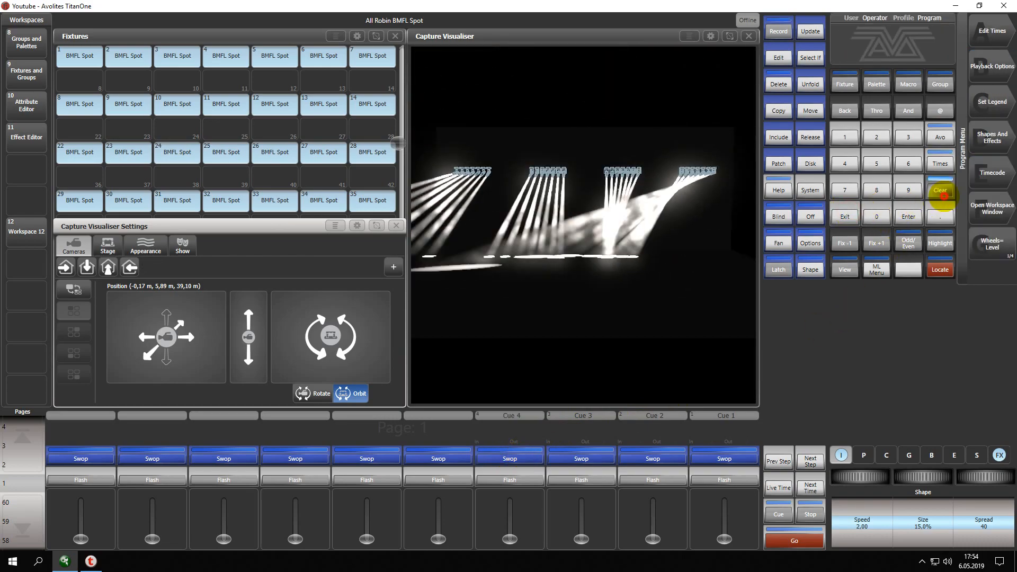
Clear the programmer so that no BMFL Spot fixtures stay selected.
{"action": "left_click", "coordinate": [940, 192]}
{"action": "left_click", "coordinate": [80, 56]}
{"action": "left_click_drag", "start_coordinate": [81, 56], "coordinate": [374, 200]}
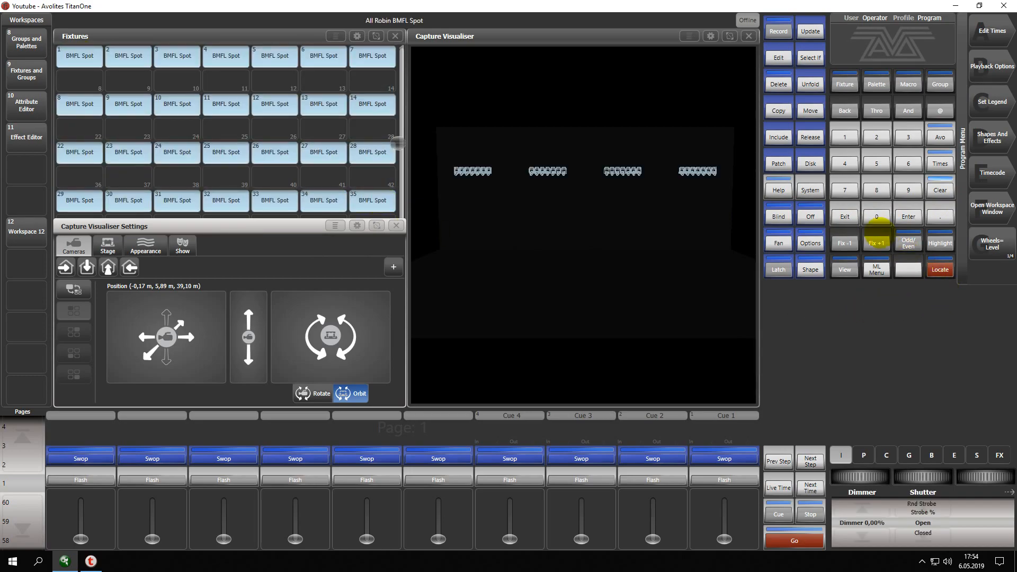
{"action": "left_click", "coordinate": [941, 190]}
{"action": "left_click", "coordinate": [846, 214]}
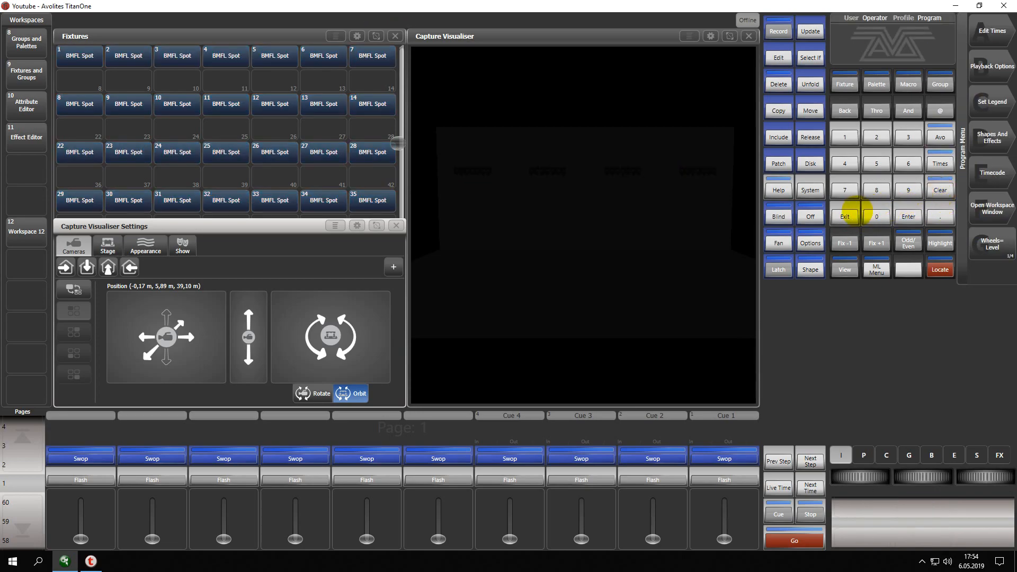
Select all BMFL Spot fixtures and exclude Beam and Pan & Tilt from the Locate attribute mask.
{"action": "left_click", "coordinate": [64, 55]}
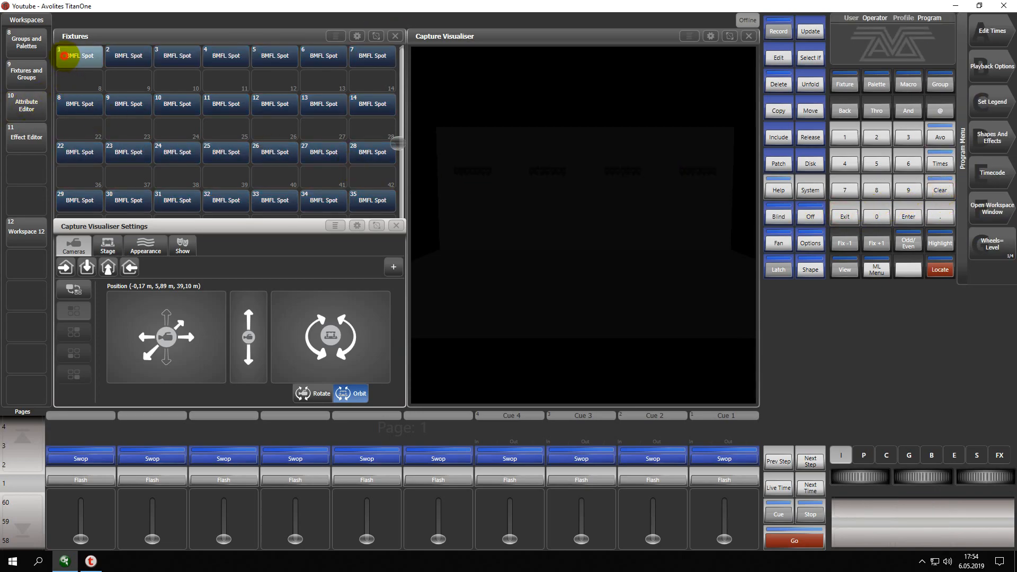
{"action": "left_click_drag", "start_coordinate": [64, 56], "coordinate": [379, 200]}
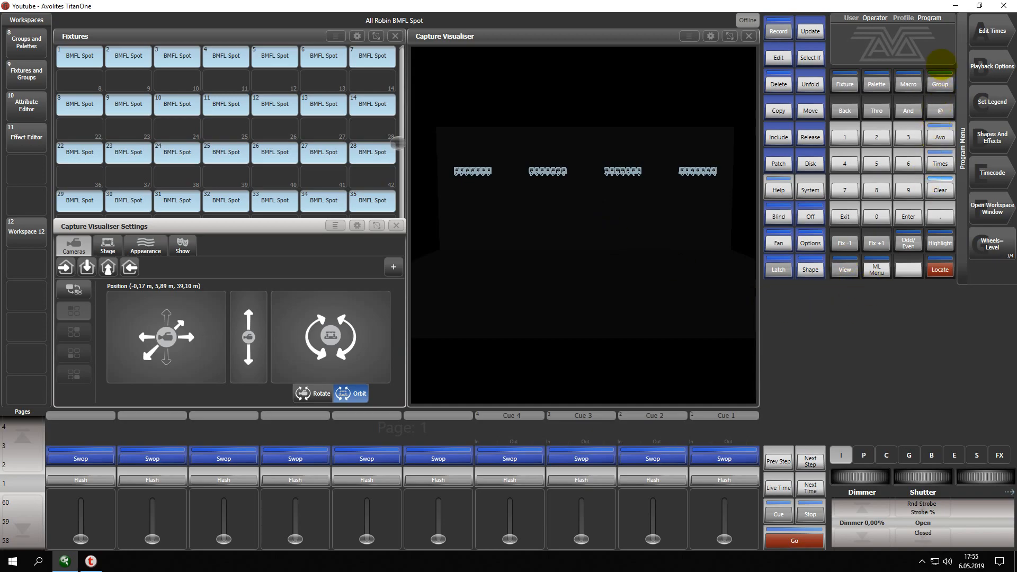
{"action": "left_click", "coordinate": [938, 270]}
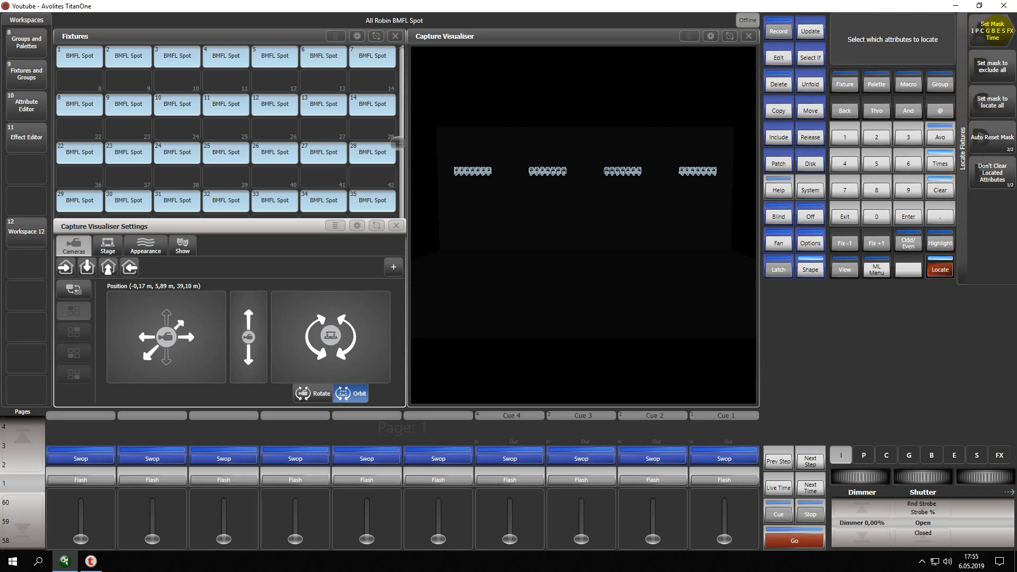
{"action": "left_click", "coordinate": [992, 30]}
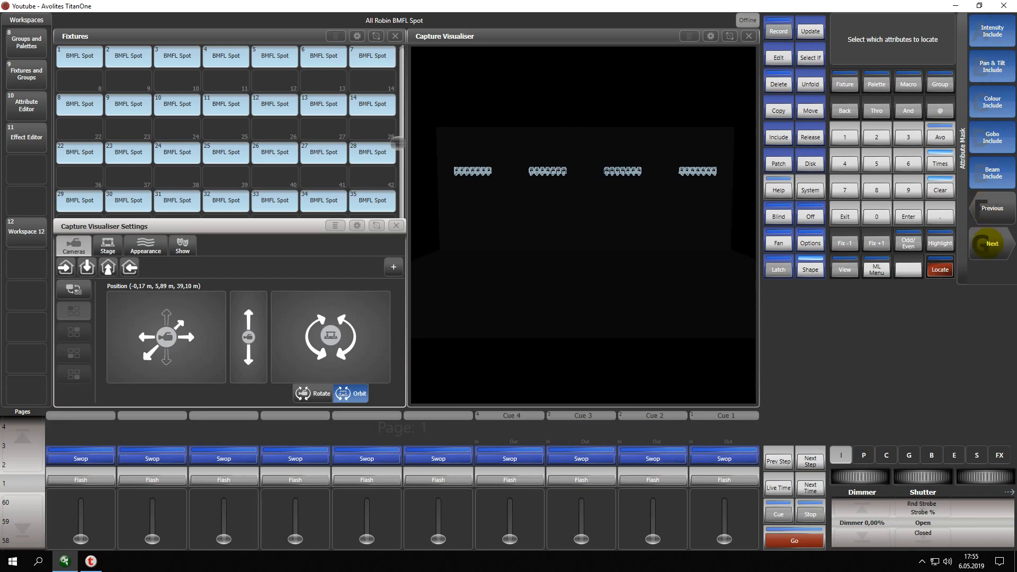
{"action": "left_click", "coordinate": [992, 176]}
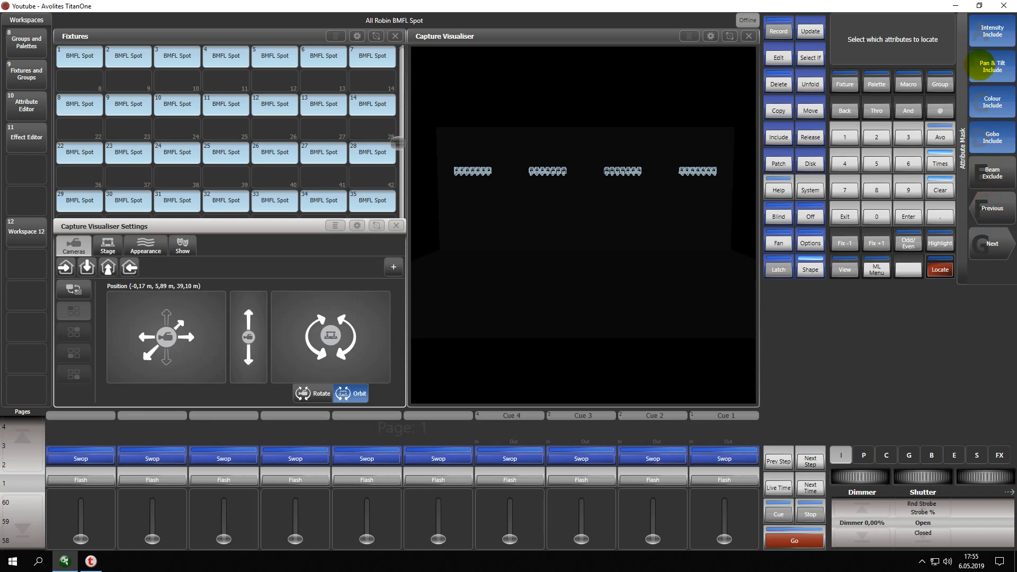
{"action": "left_click", "coordinate": [992, 67]}
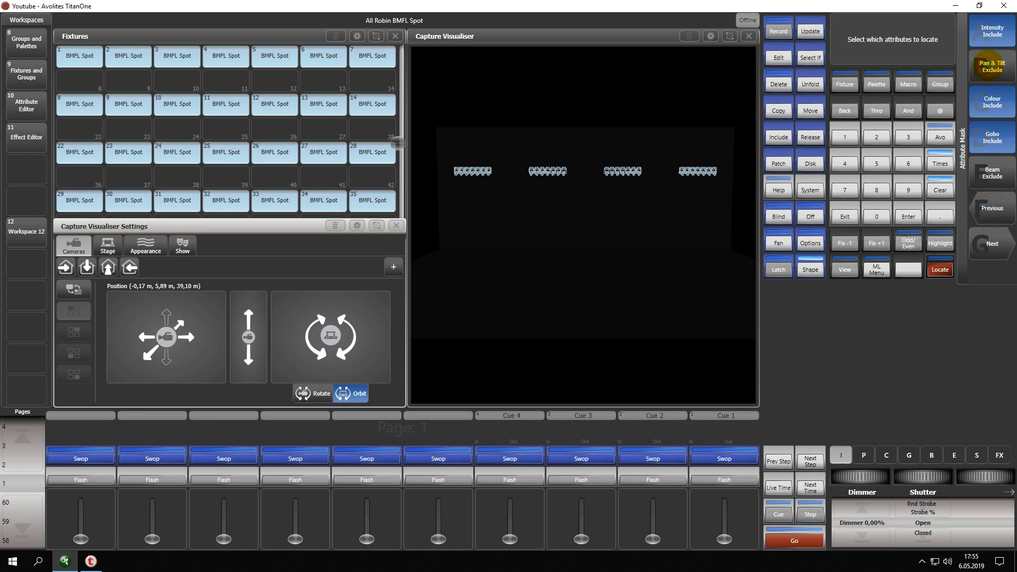
{"action": "left_click", "coordinate": [845, 217]}
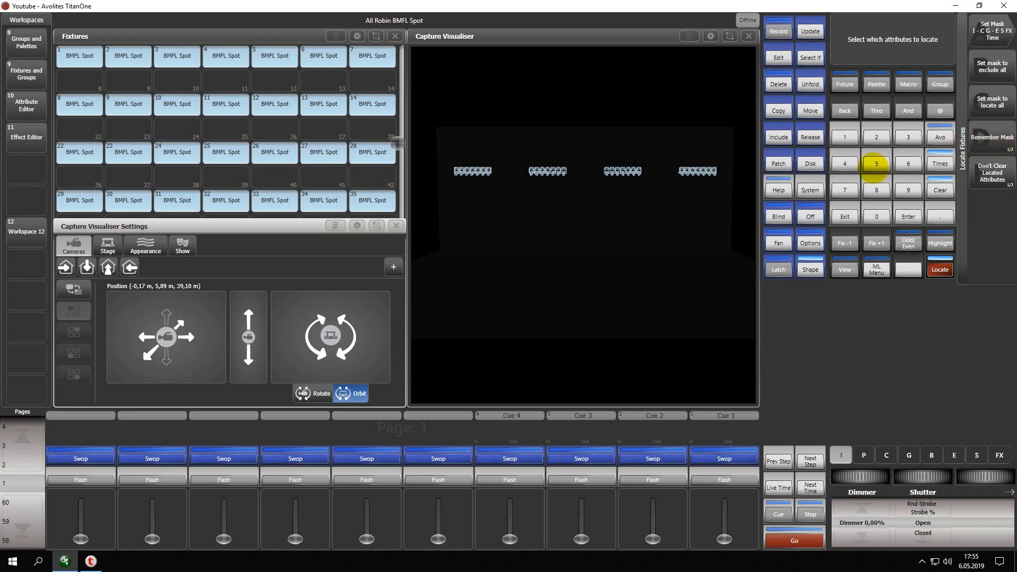
{"action": "left_click", "coordinate": [845, 216]}
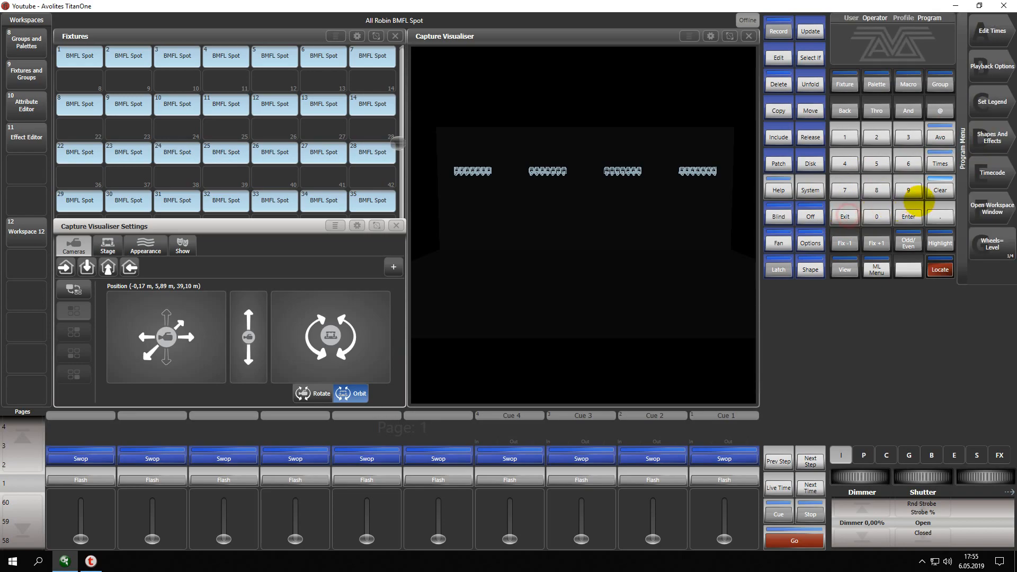
Clear the programmer, then reselect and locate all BMFL Spot fixtures.
{"action": "left_click", "coordinate": [940, 190]}
{"action": "left_click", "coordinate": [137, 110]}
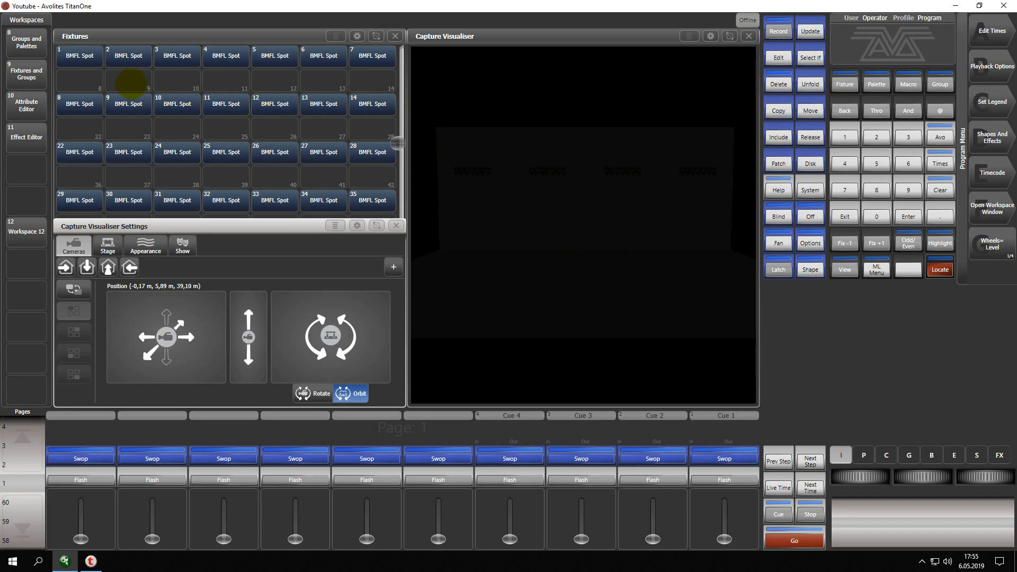
{"action": "left_click_drag", "start_coordinate": [80, 55], "coordinate": [382, 200]}
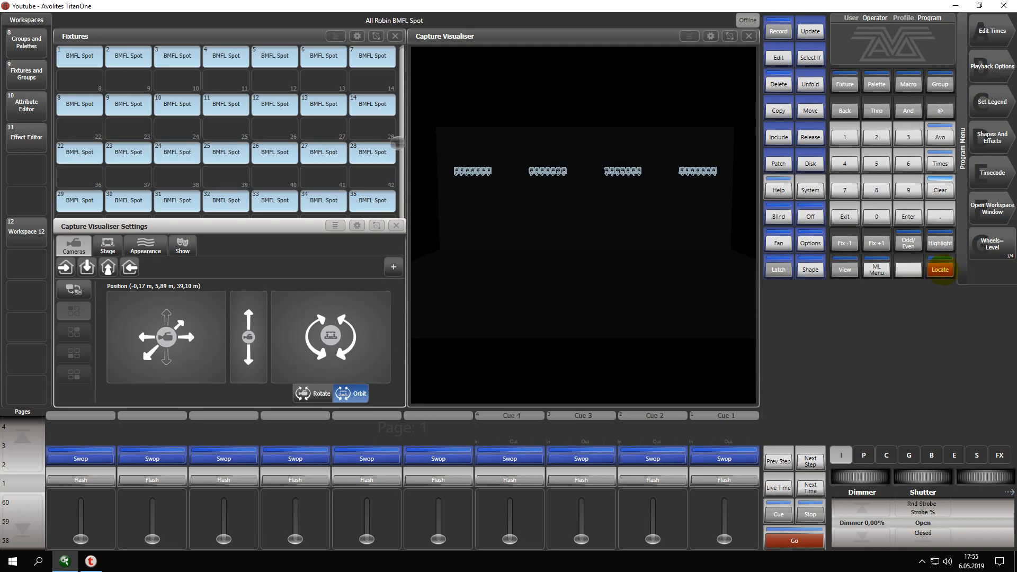
{"action": "left_click", "coordinate": [941, 269]}
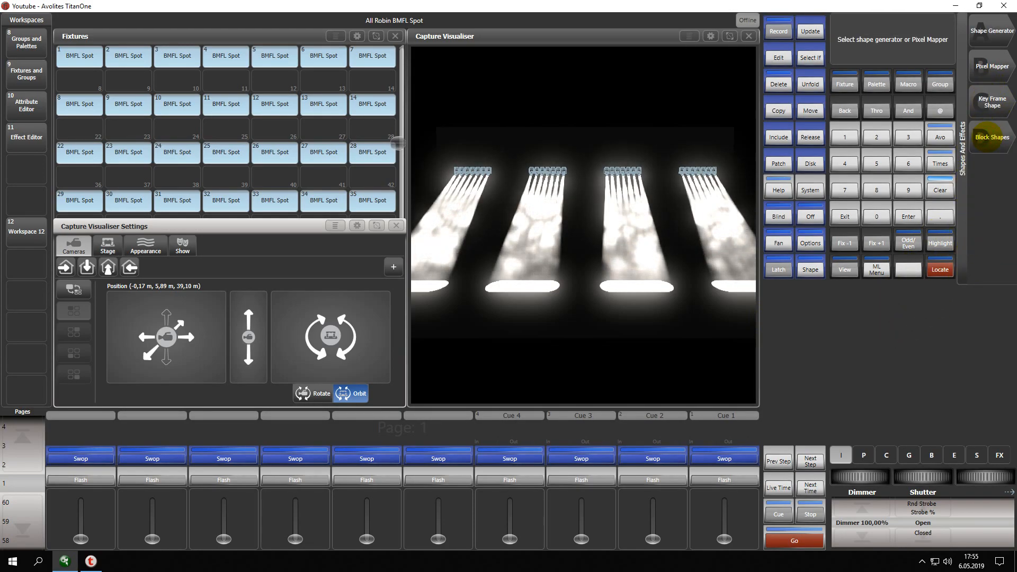
Create a Dimmer Spread shape from the Dimmer category on the selected fixtures.
{"action": "left_click", "coordinate": [992, 32]}
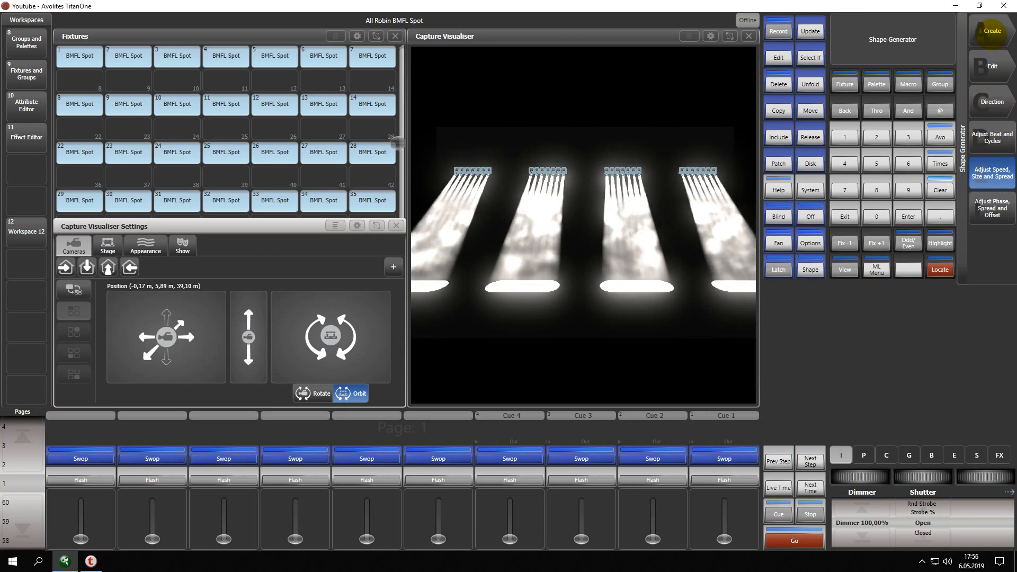
{"action": "left_click", "coordinate": [991, 31]}
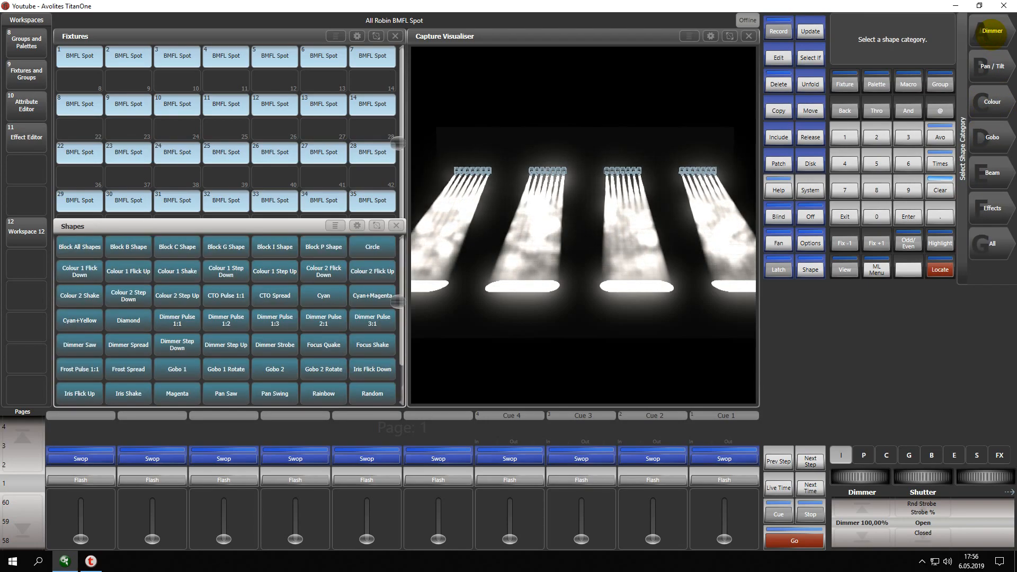
{"action": "left_click", "coordinate": [991, 31]}
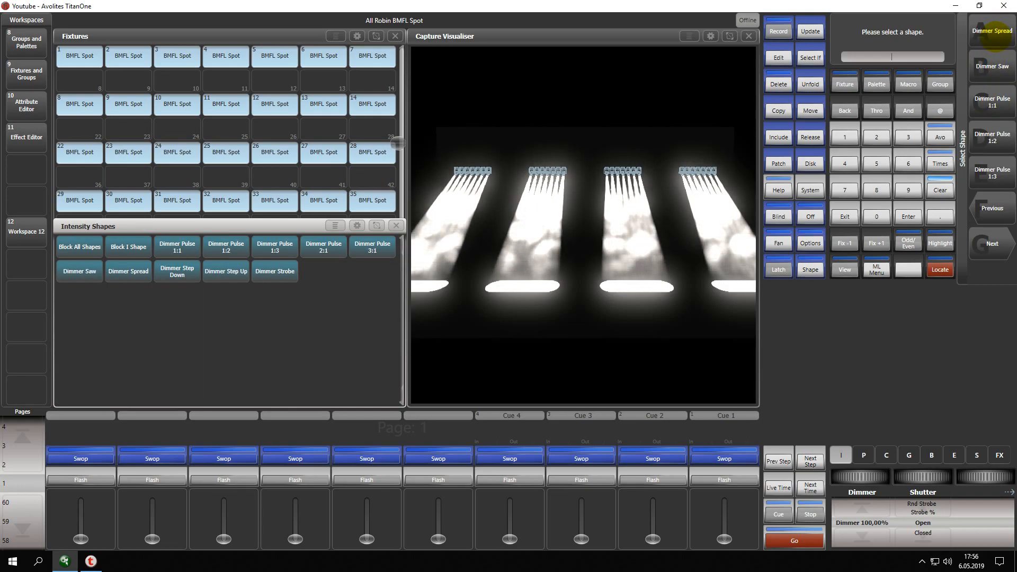
{"action": "left_click", "coordinate": [992, 30]}
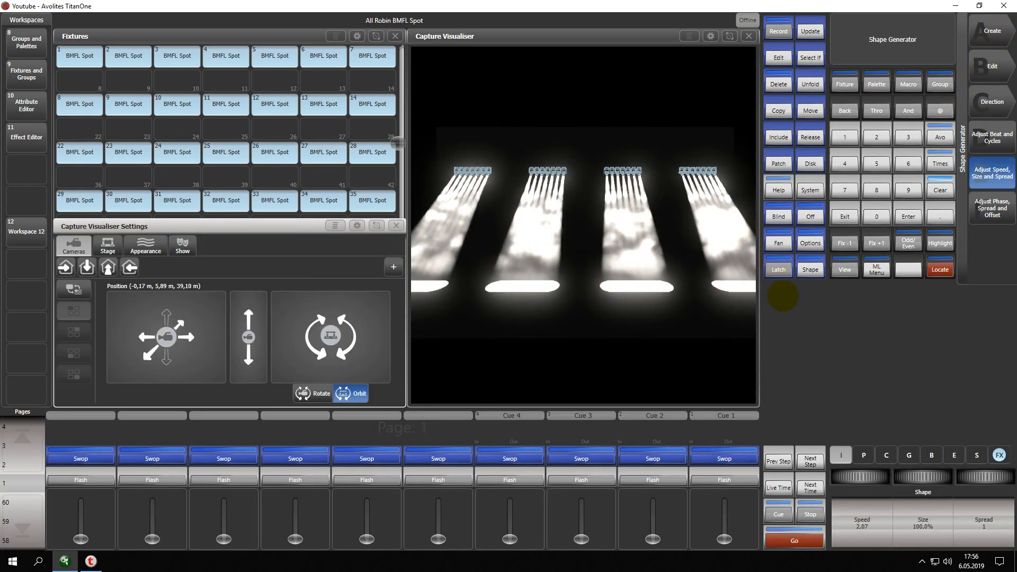
Try spread values of 2, 7 and 40 for the Dimmer Spread shape.
{"action": "left_click_drag", "start_coordinate": [983, 478], "coordinate": [989, 477]}
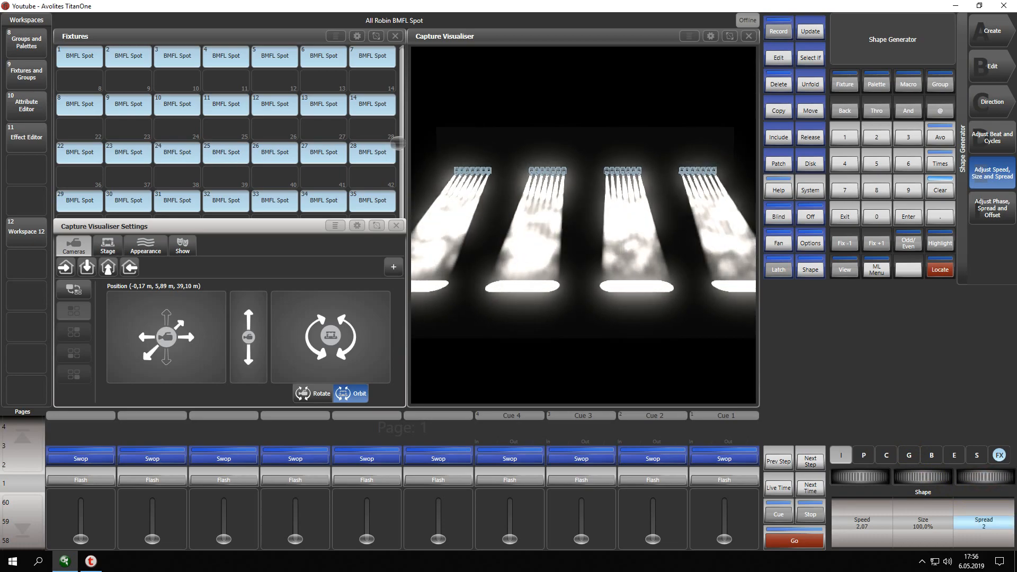
{"action": "left_click_drag", "start_coordinate": [994, 478], "coordinate": [1001, 477]}
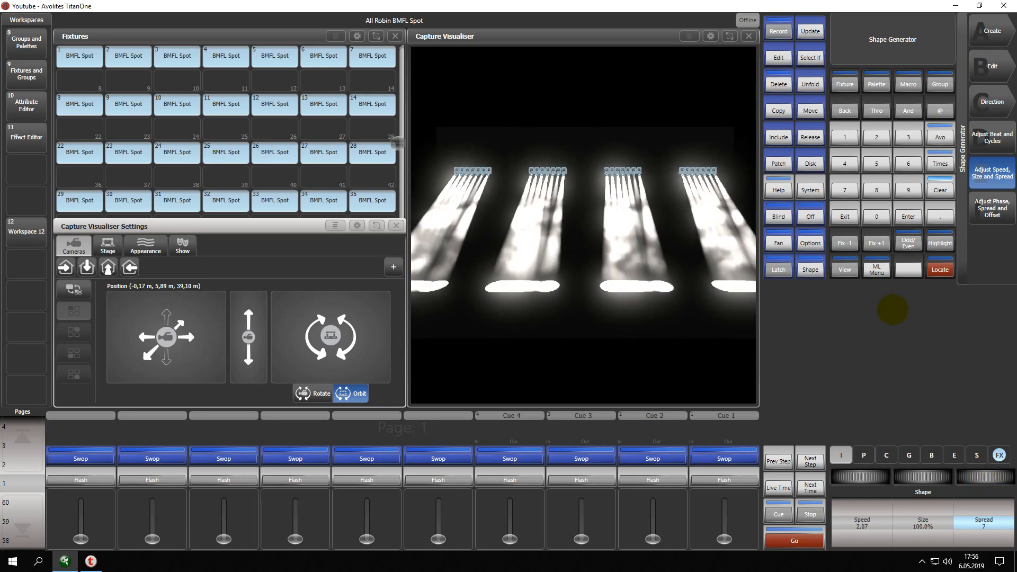
{"action": "left_click", "coordinate": [844, 164]}
{"action": "left_click", "coordinate": [876, 217]}
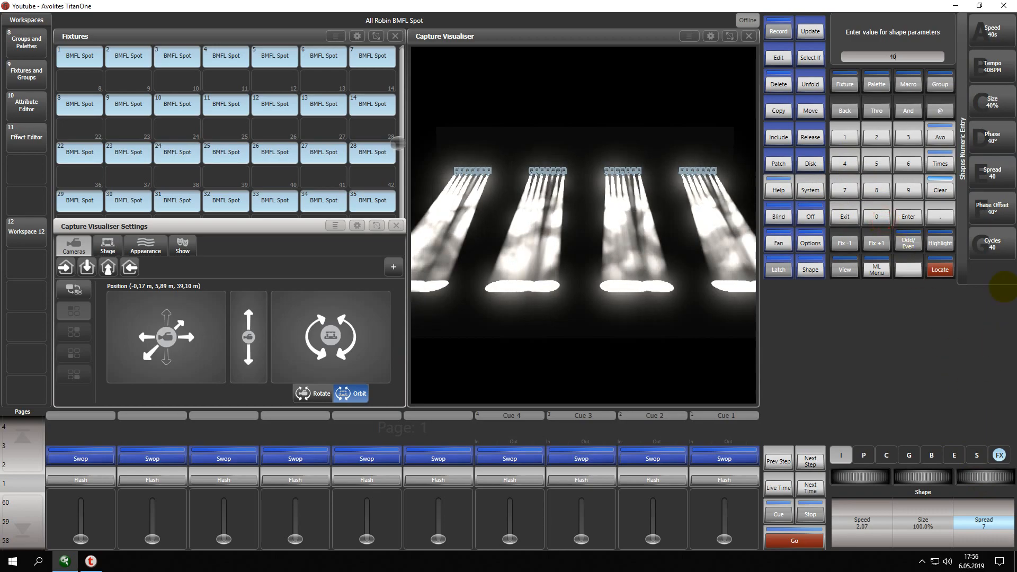
{"action": "left_click", "coordinate": [991, 173]}
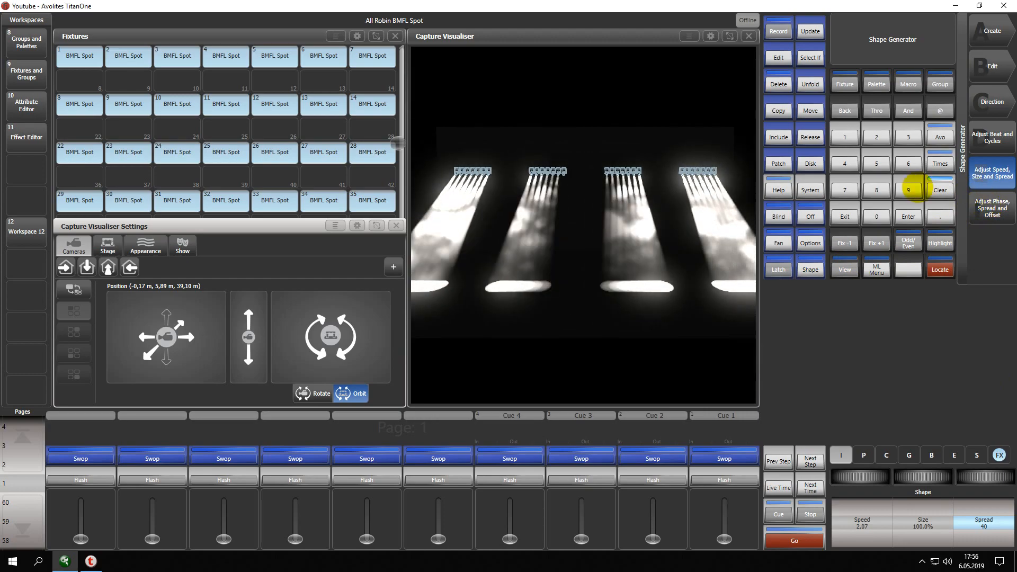
Set the Dimmer Spread shape's phase to 81° and its speed to 1 second.
{"action": "left_click", "coordinate": [877, 190]}
{"action": "left_click", "coordinate": [844, 134]}
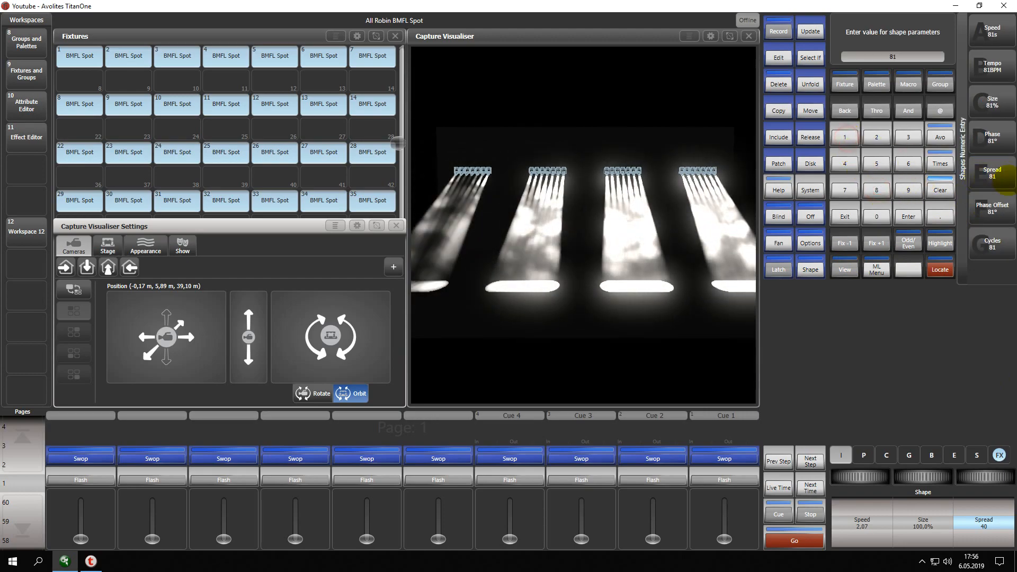
{"action": "left_click", "coordinate": [992, 135]}
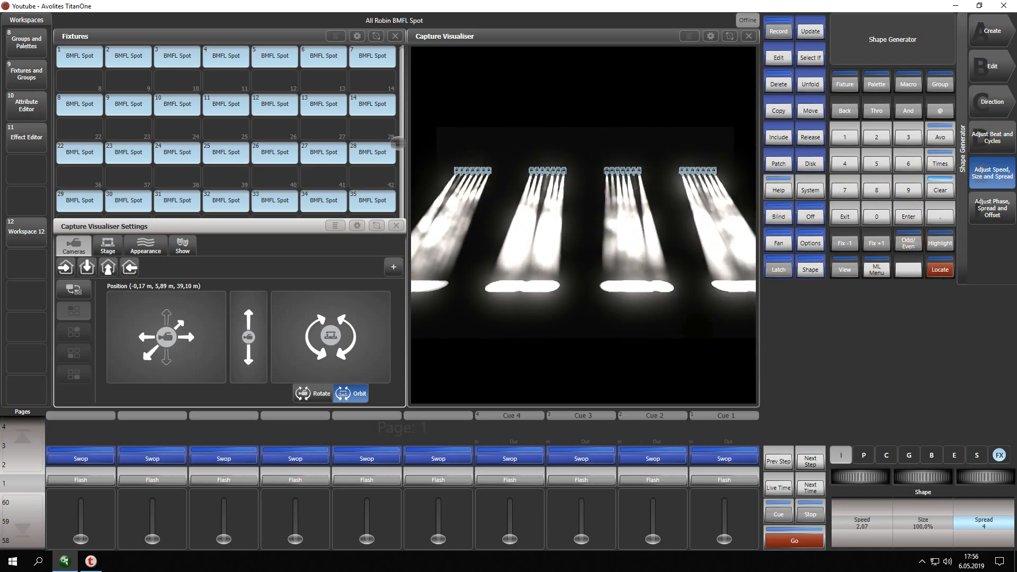
{"action": "left_click", "coordinate": [844, 137]}
{"action": "left_click", "coordinate": [993, 30]}
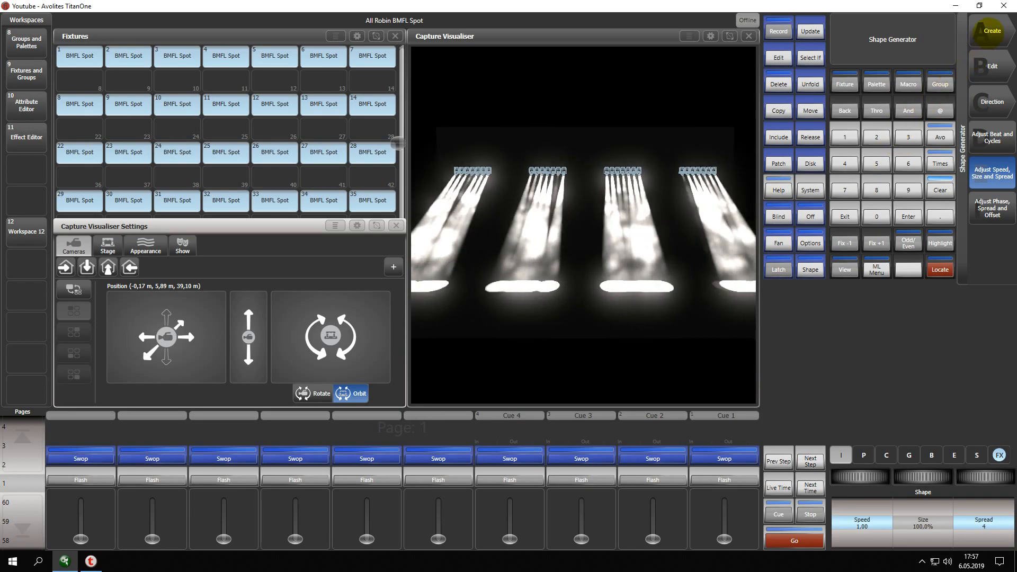
Add a Tilt Saw shape from the Pan / Tilt category and set its spread to 2.
{"action": "left_click", "coordinate": [986, 30]}
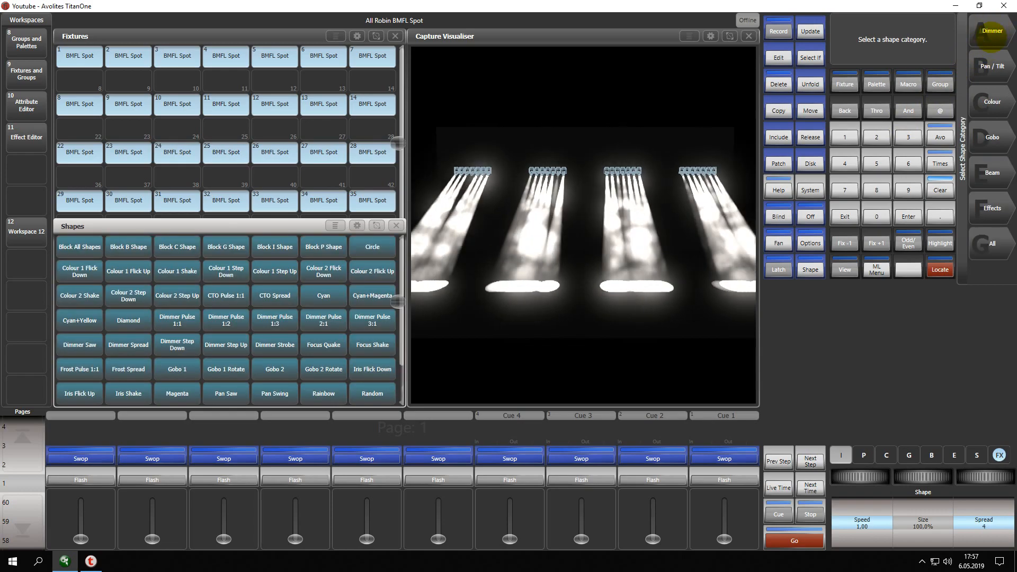
{"action": "left_click", "coordinate": [992, 66]}
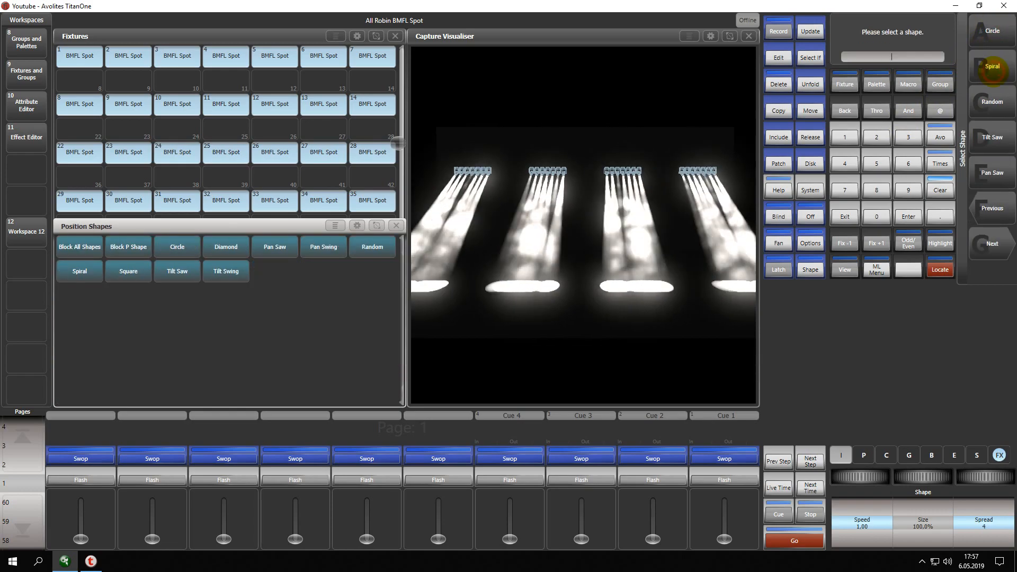
{"action": "left_click", "coordinate": [992, 137]}
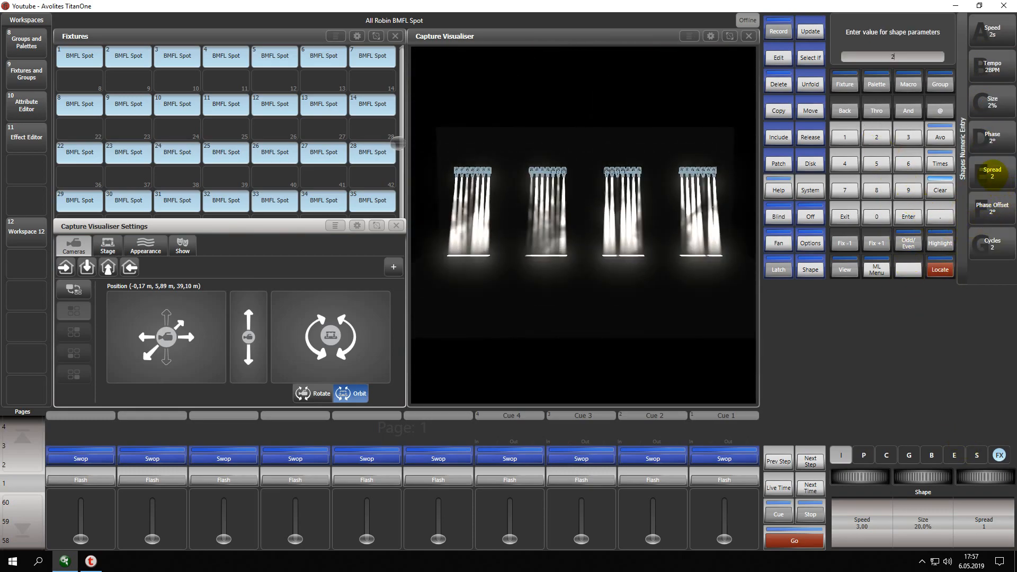
{"action": "left_click", "coordinate": [992, 173]}
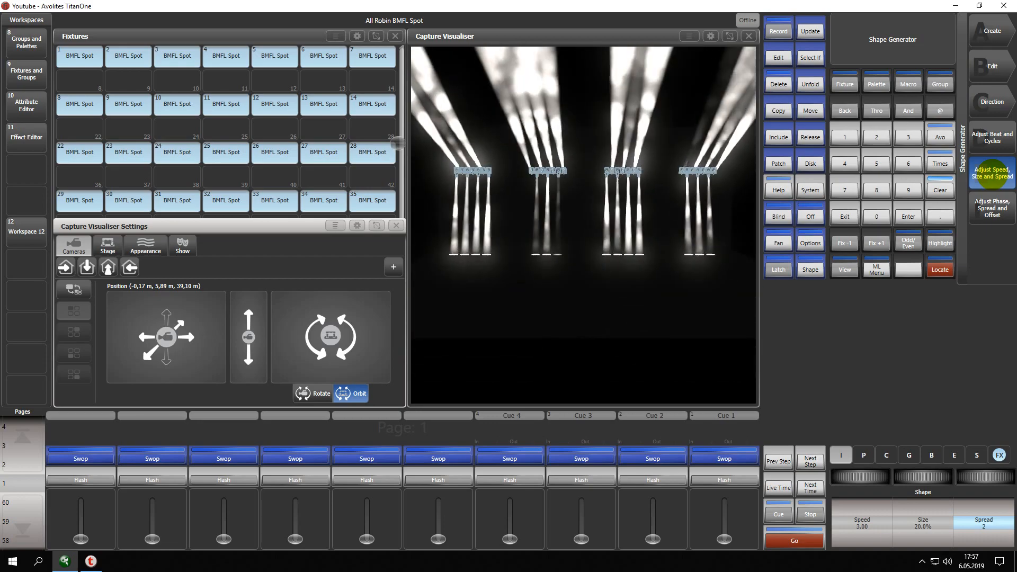
Add a Colour 1 Shake shape from the Colour category on the selected fixtures.
{"action": "left_click", "coordinate": [991, 32]}
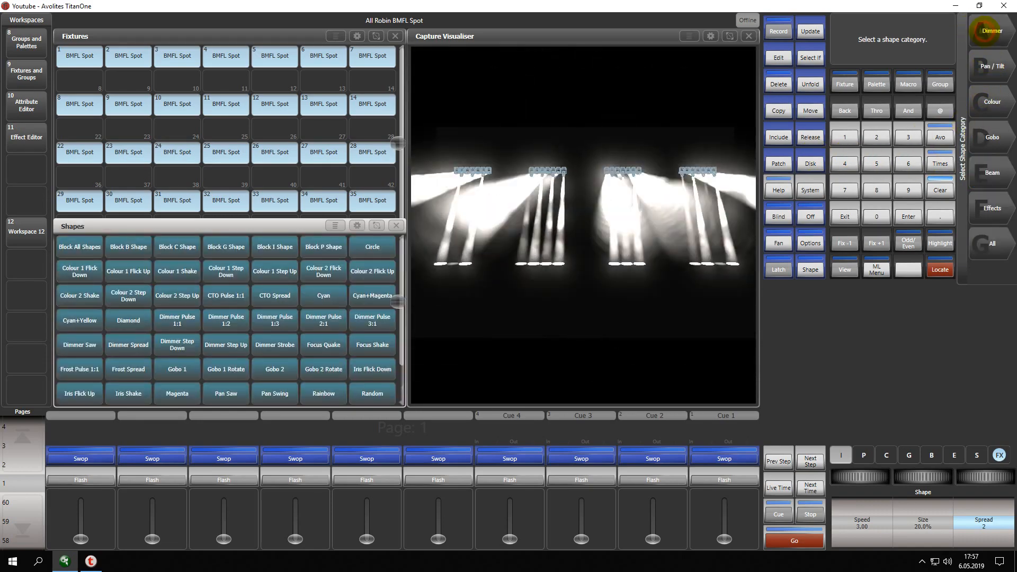
{"action": "left_click", "coordinate": [992, 102]}
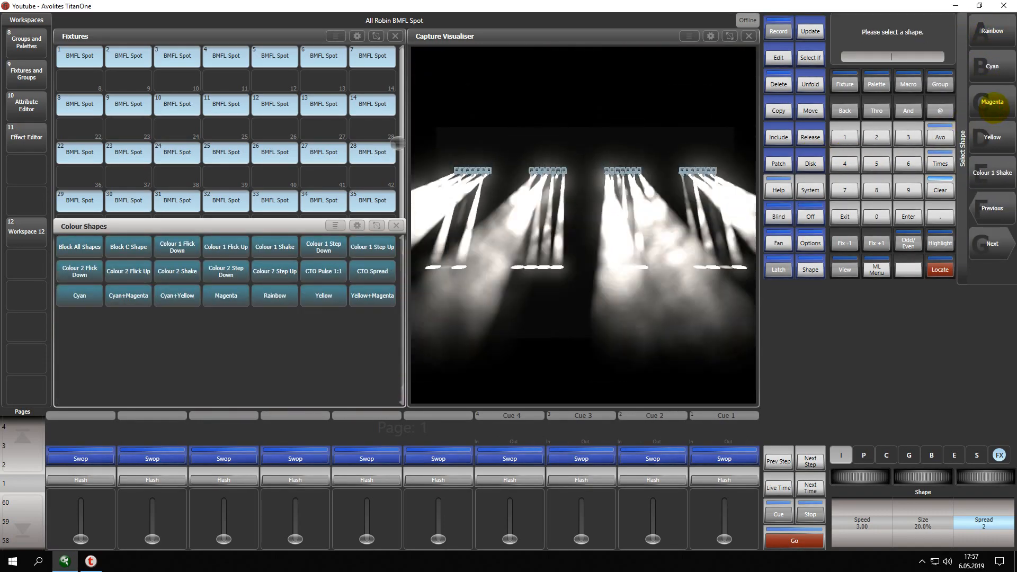
{"action": "left_click", "coordinate": [992, 243]}
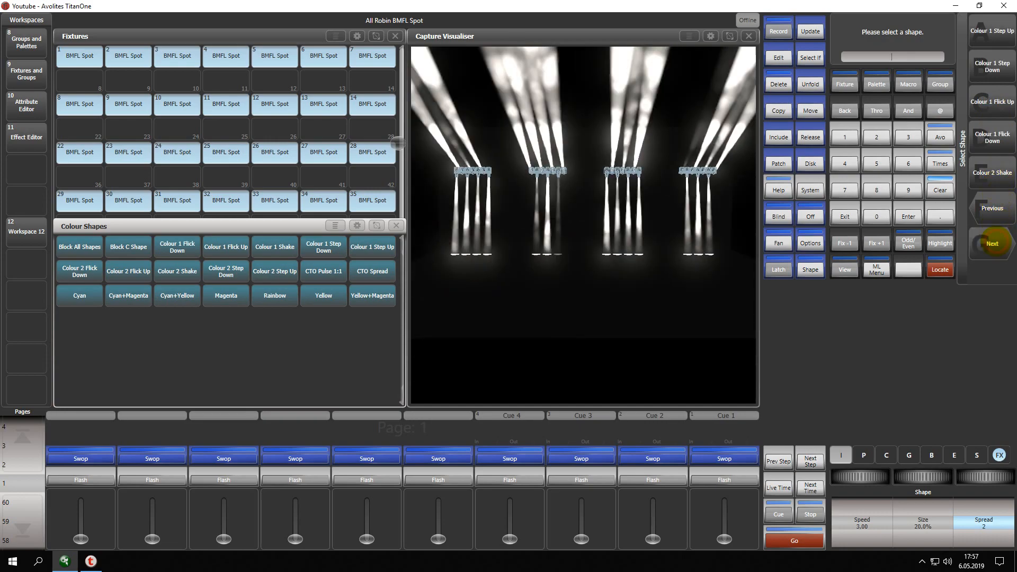
{"action": "left_click", "coordinate": [992, 208]}
{"action": "left_click", "coordinate": [989, 175]}
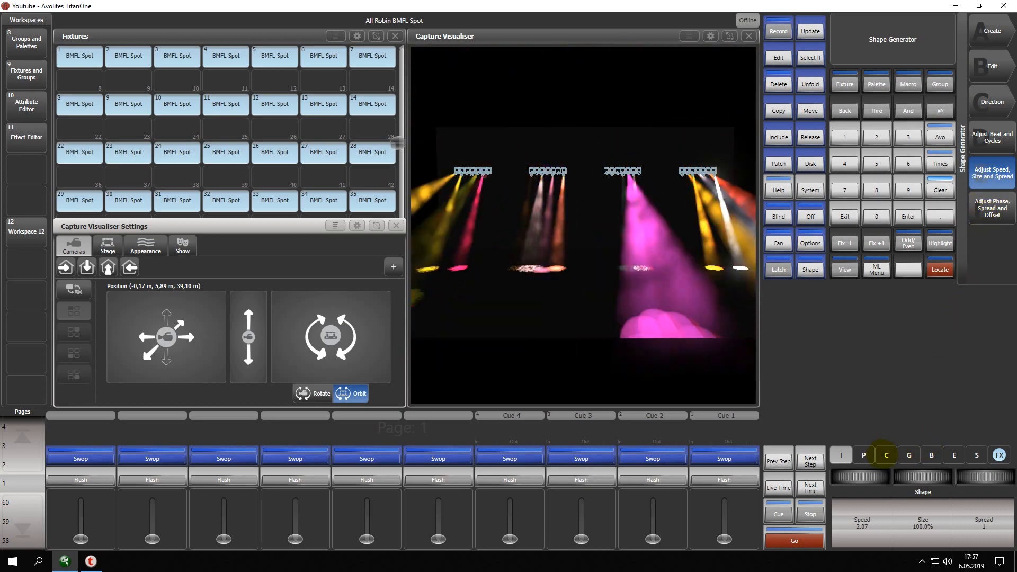
Reduce the Colour 1 Shake shape's size to 8.3%.
{"action": "left_click", "coordinate": [924, 540]}
{"action": "left_click_drag", "start_coordinate": [924, 540], "coordinate": [921, 477]}
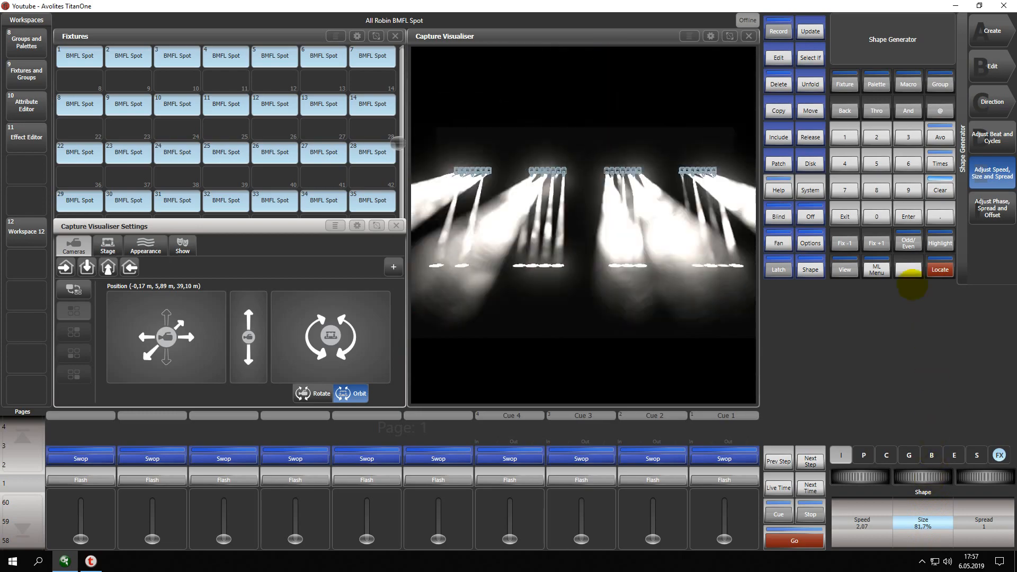
{"action": "left_click", "coordinate": [876, 216]}
{"action": "key", "text": "Return"}
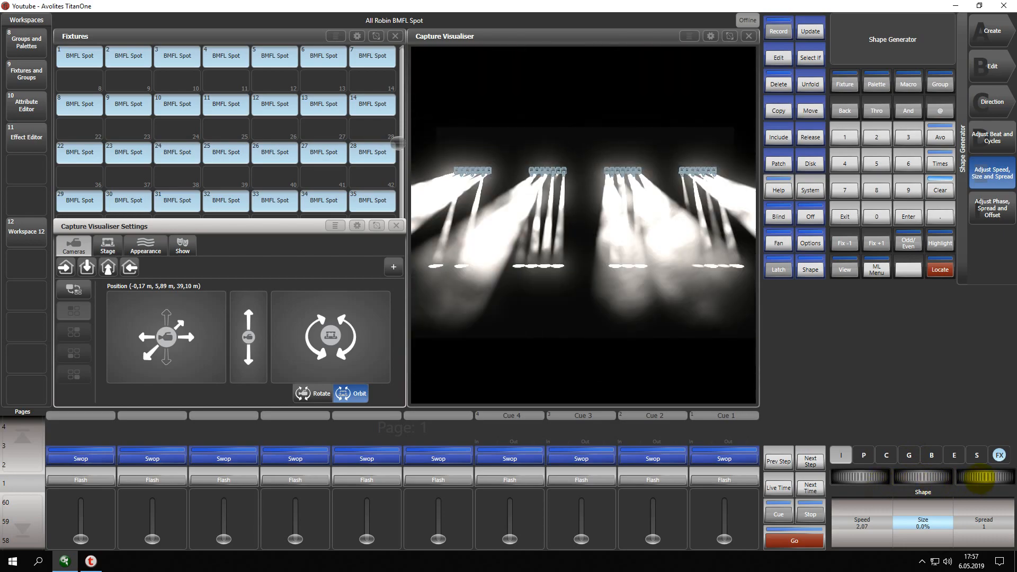
{"action": "left_click_drag", "start_coordinate": [926, 478], "coordinate": [963, 478]}
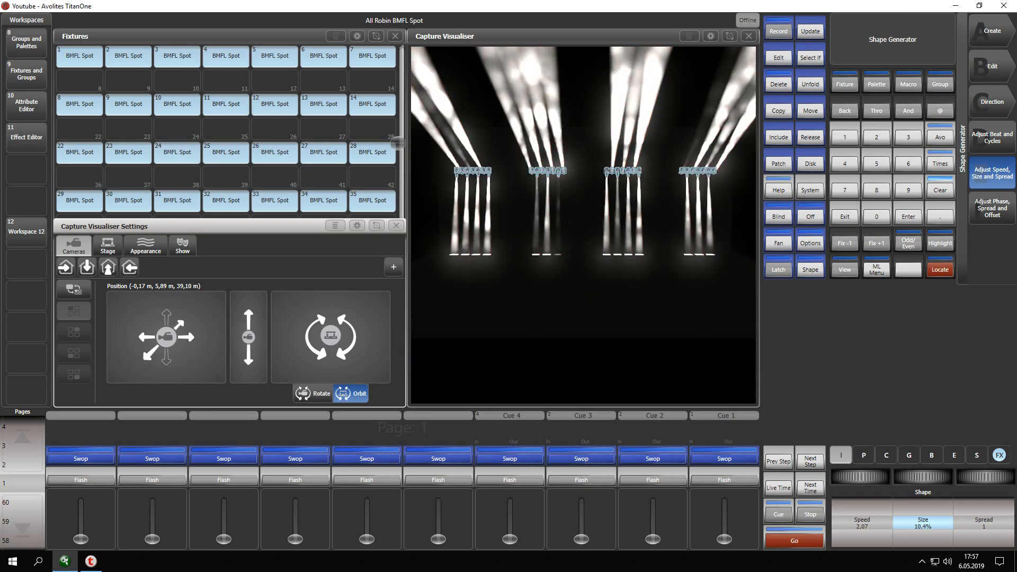
{"action": "left_click_drag", "start_coordinate": [960, 479], "coordinate": [952, 478]}
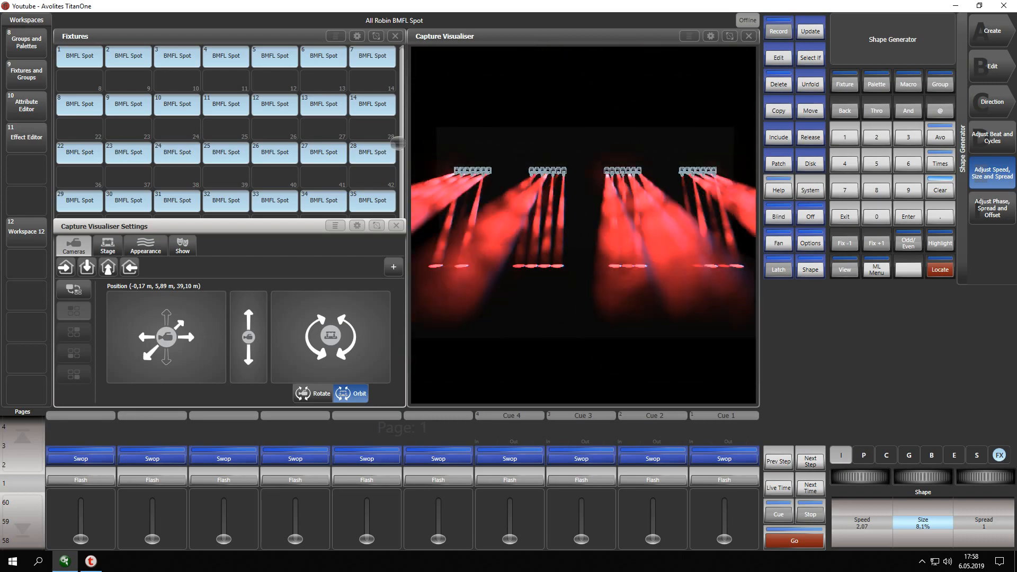
{"action": "left_click_drag", "start_coordinate": [923, 476], "coordinate": [927, 477]}
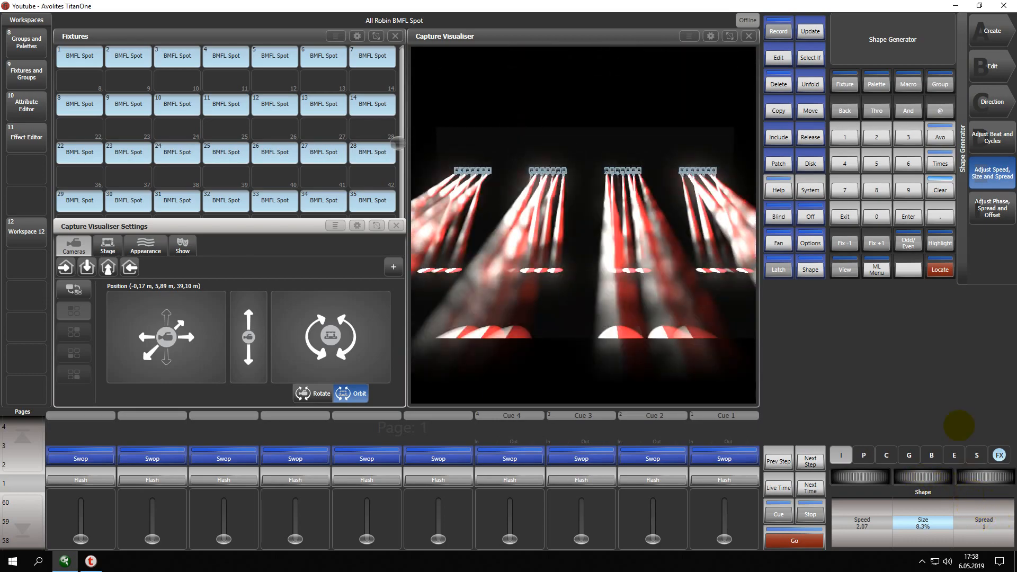
Try a spread of 2 on the Colour 1 Shake shape and settle on a spread of 40.
{"action": "left_click", "coordinate": [876, 137]}
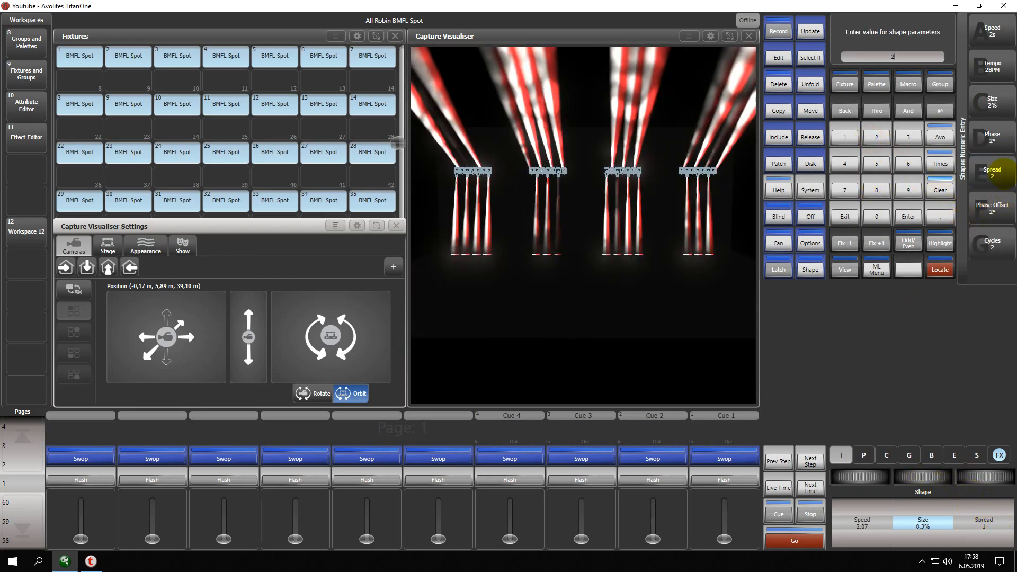
{"action": "left_click", "coordinate": [992, 172]}
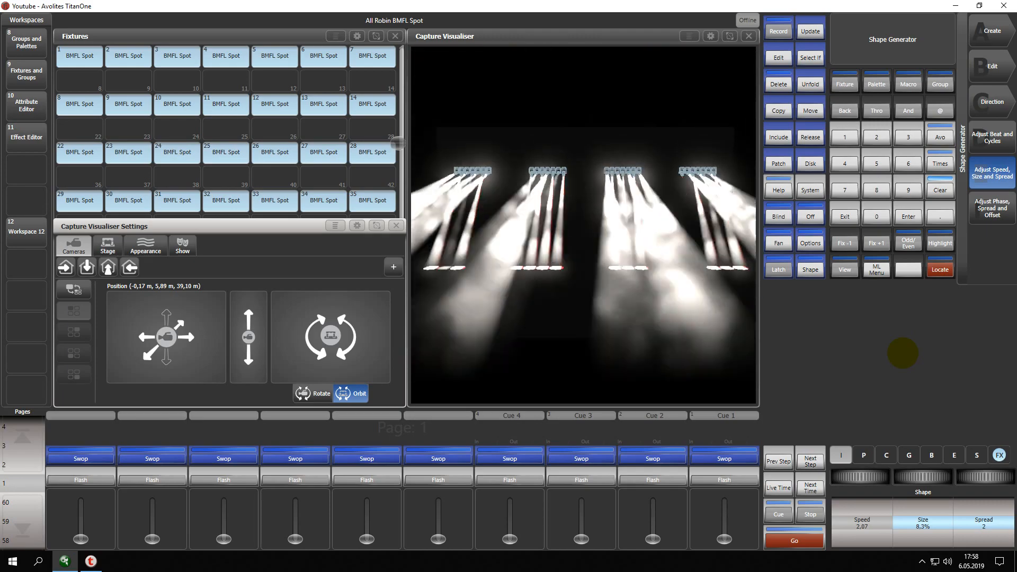
{"action": "left_click", "coordinate": [845, 163]}
{"action": "left_click", "coordinate": [877, 217]}
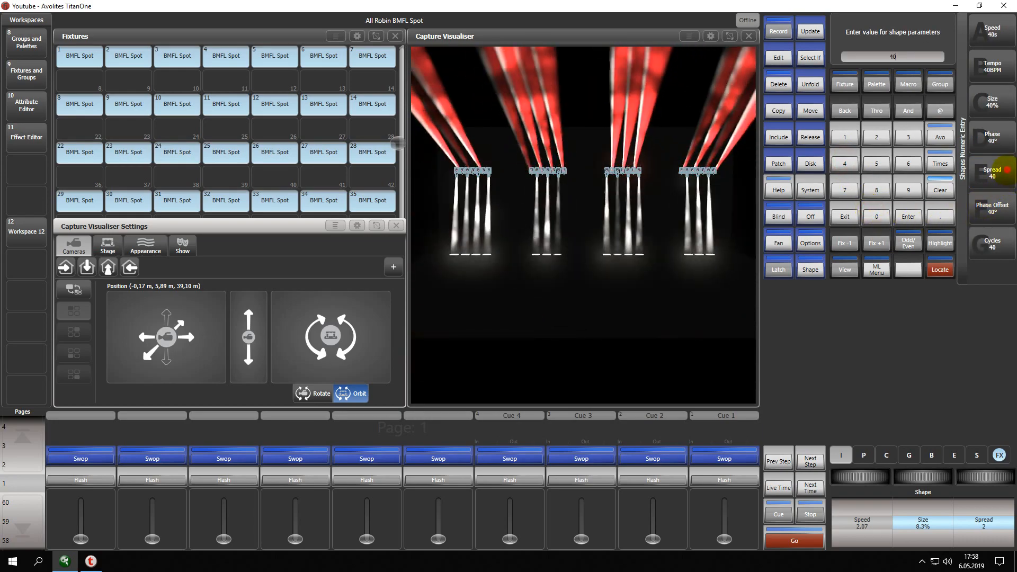
{"action": "left_click", "coordinate": [1004, 169]}
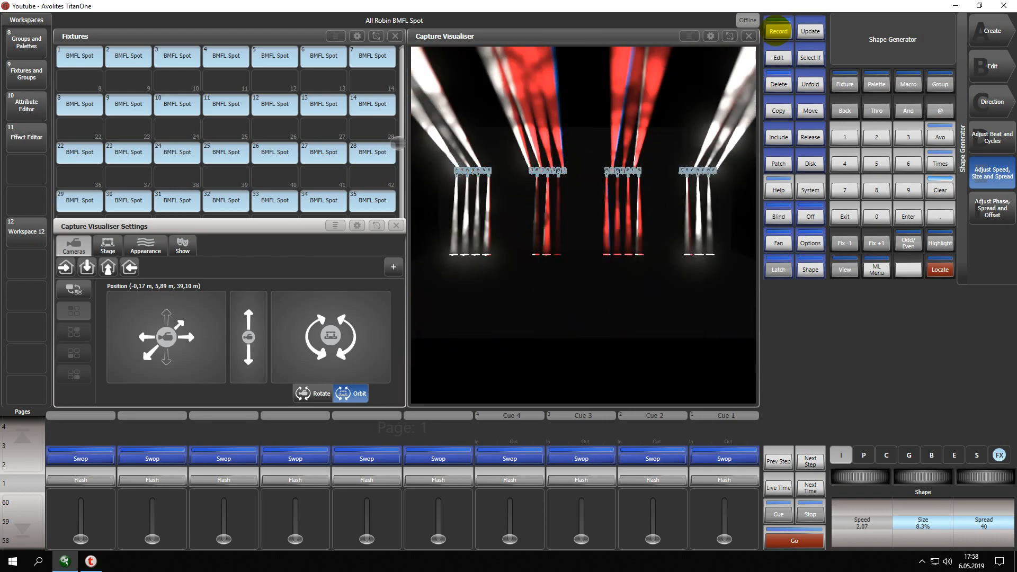
Record the current look as a memory on the empty playback beside Cue 4 and clear the programmer.
{"action": "left_click", "coordinate": [778, 31]}
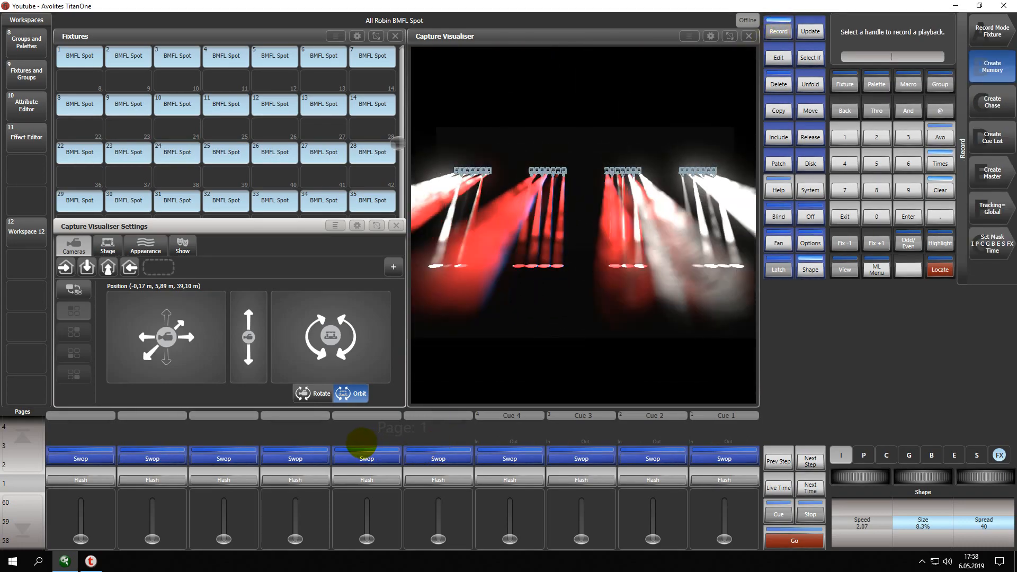
{"action": "left_click", "coordinate": [425, 436]}
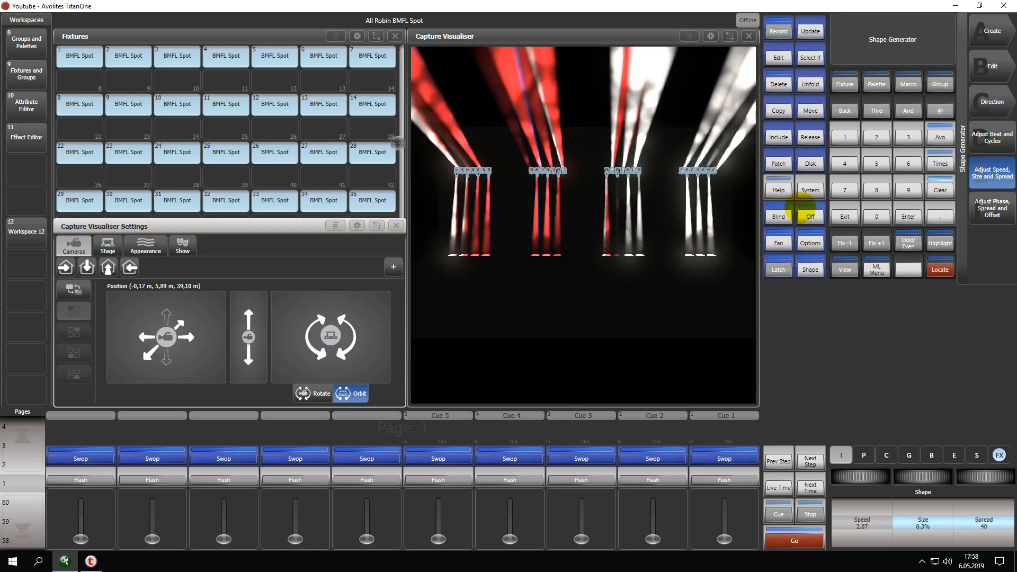
{"action": "left_click", "coordinate": [847, 216]}
{"action": "left_click", "coordinate": [940, 190]}
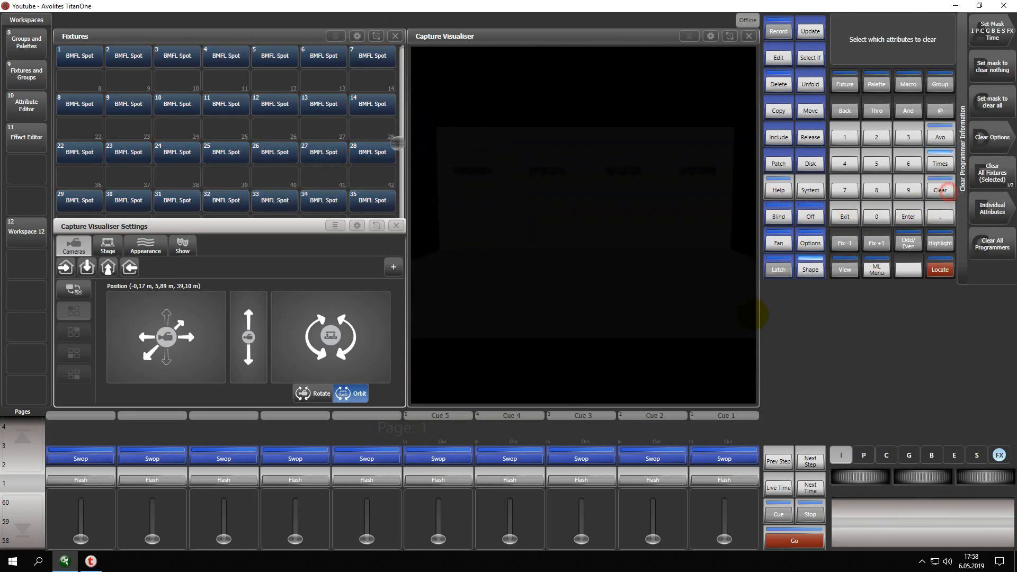
{"action": "mouse_move", "coordinate": [438, 539]}
{"action": "left_mouse_down"}
{"action": "mouse_move", "coordinate": [439, 508]}
{"action": "mouse_move", "coordinate": [439, 539]}
{"action": "left_mouse_up"}
Select and locate all BMFL Spot fixtures and create a Pan Saw shape on them from the Pan / Tilt category.
{"action": "left_click_drag", "start_coordinate": [82, 44], "coordinate": [389, 218]}
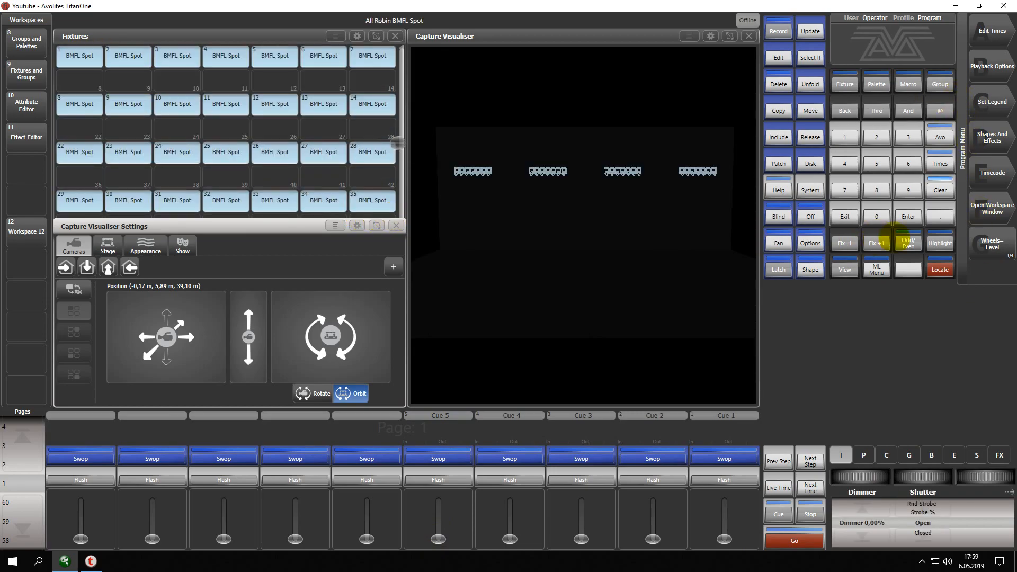
{"action": "left_click", "coordinate": [941, 269]}
{"action": "left_click", "coordinate": [989, 142]}
{"action": "left_click", "coordinate": [992, 30]}
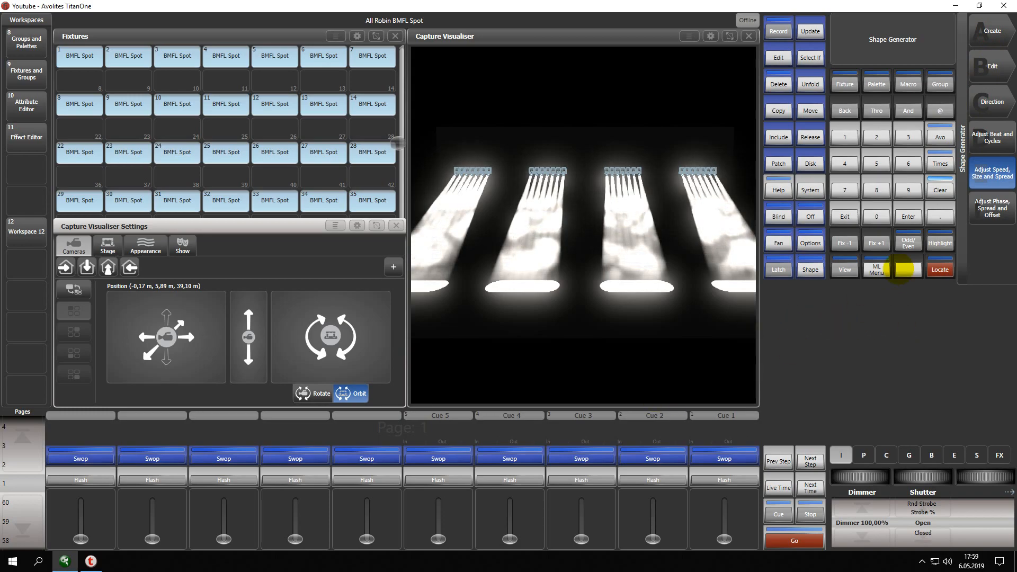
{"action": "left_click", "coordinate": [992, 30]}
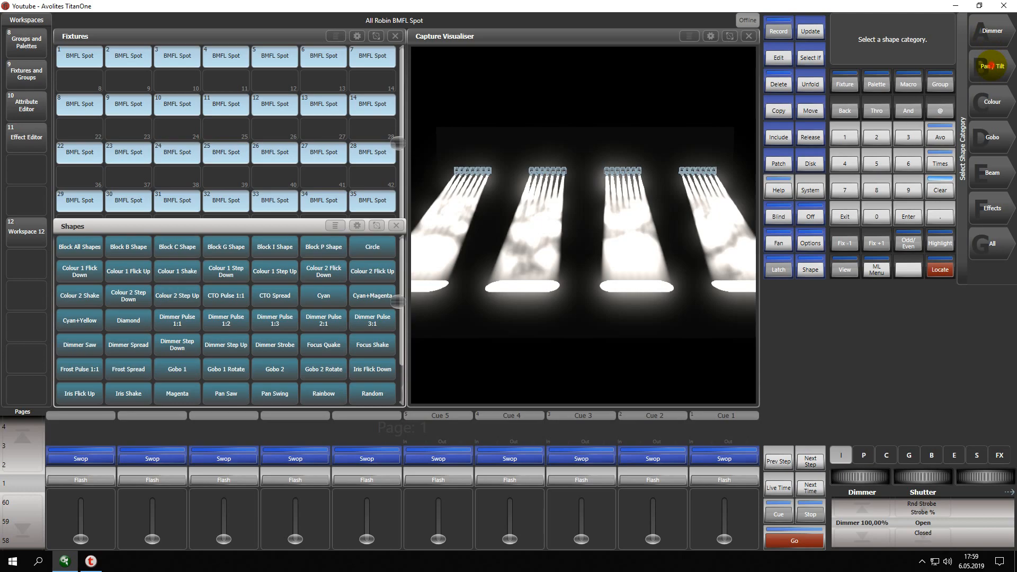
{"action": "left_click", "coordinate": [992, 66]}
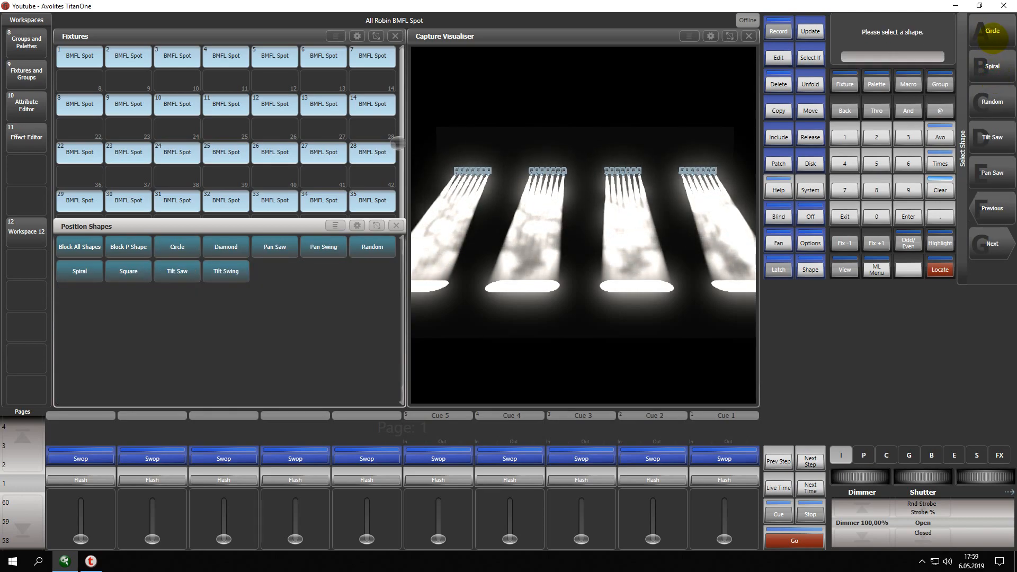
{"action": "left_click", "coordinate": [992, 173]}
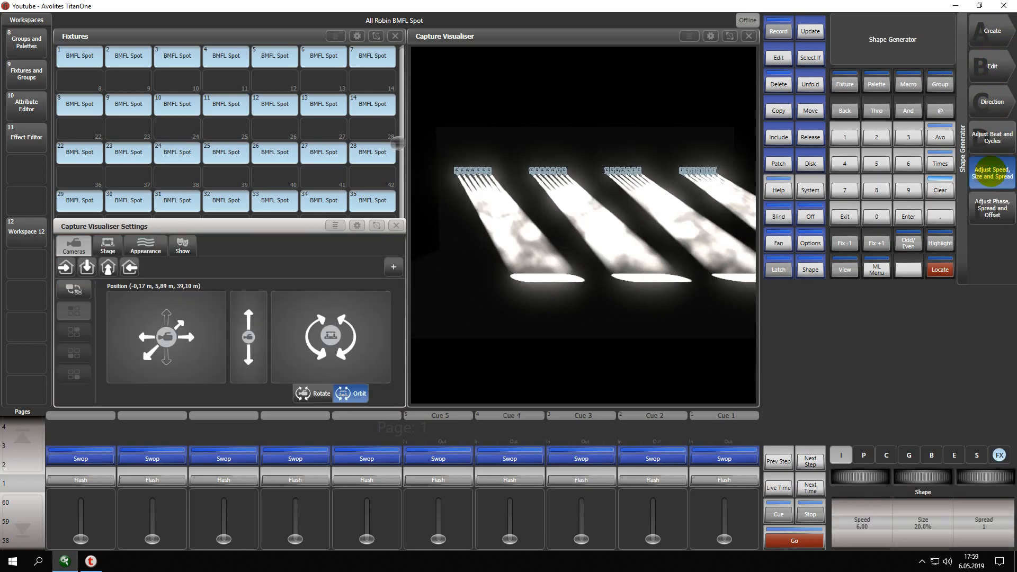
Set the Pan Saw shape's spread to 4 and its speed to 2 seconds.
{"action": "left_click", "coordinate": [880, 193]}
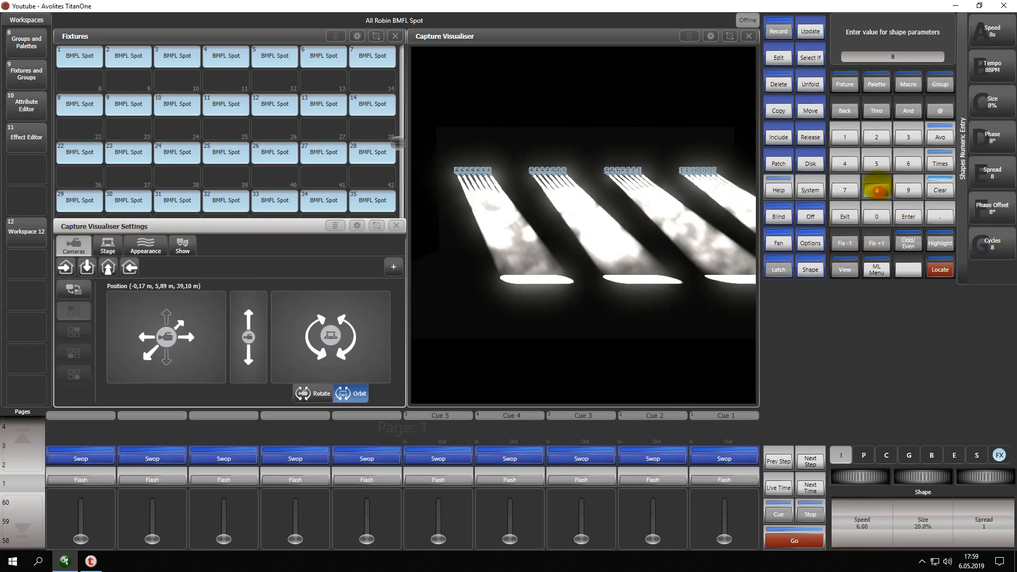
{"action": "left_click", "coordinate": [844, 137]}
{"action": "left_click", "coordinate": [993, 139]}
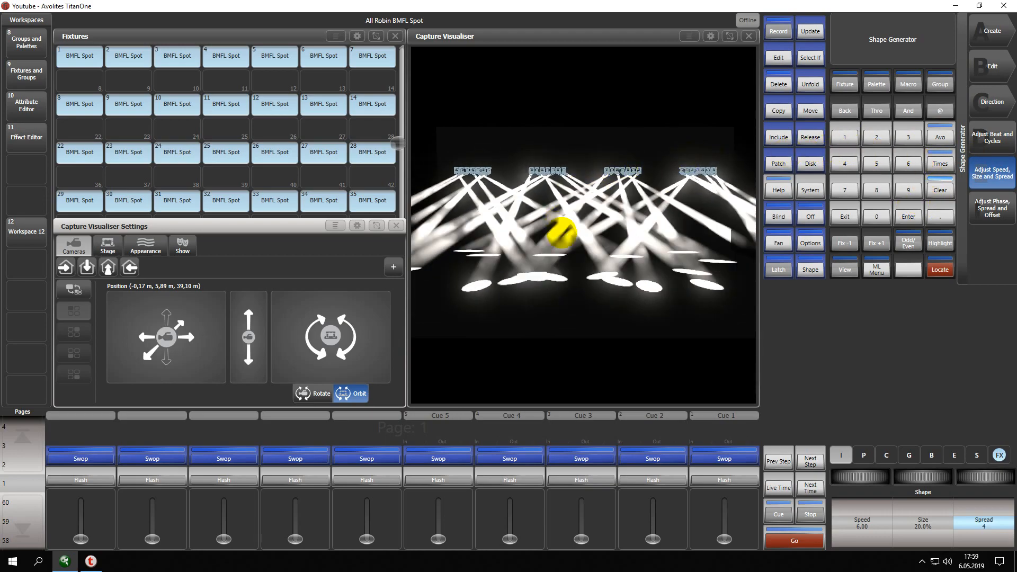
{"action": "left_click", "coordinate": [875, 137]}
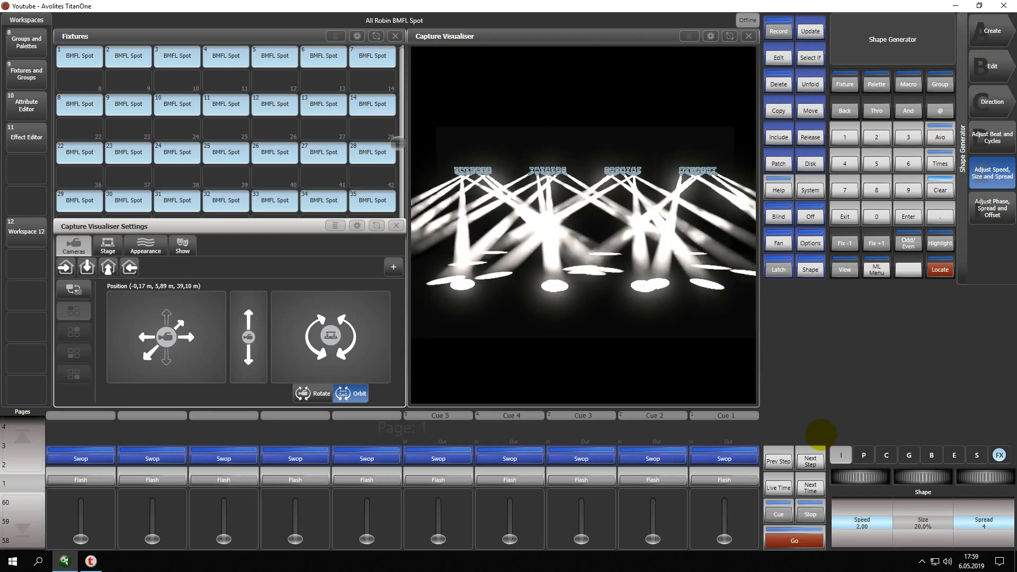
Record the Pan Saw look as a memory on the empty playback beside Cue 5 and clear the programmer.
{"action": "left_click", "coordinate": [779, 25]}
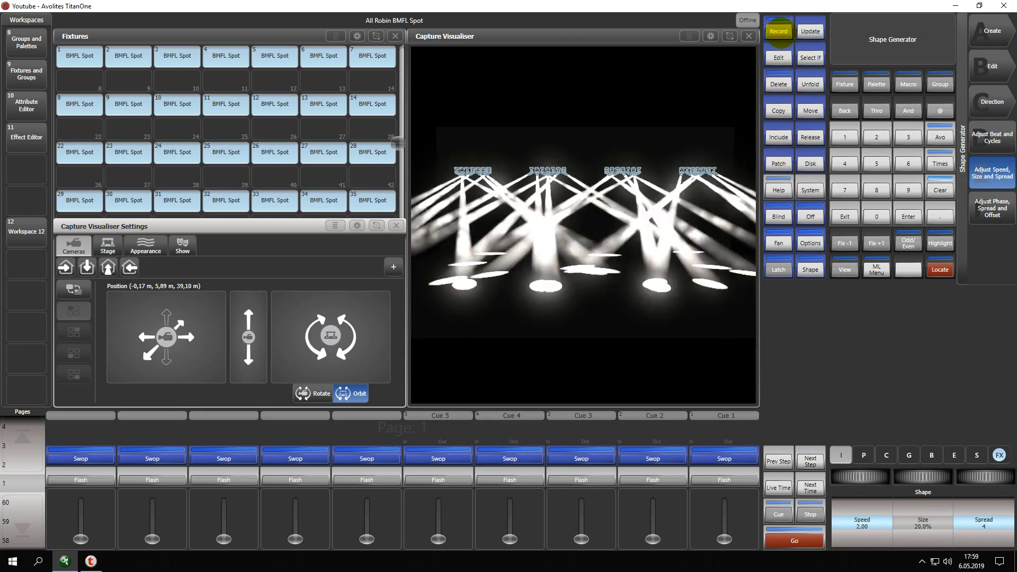
{"action": "left_click", "coordinate": [497, 481]}
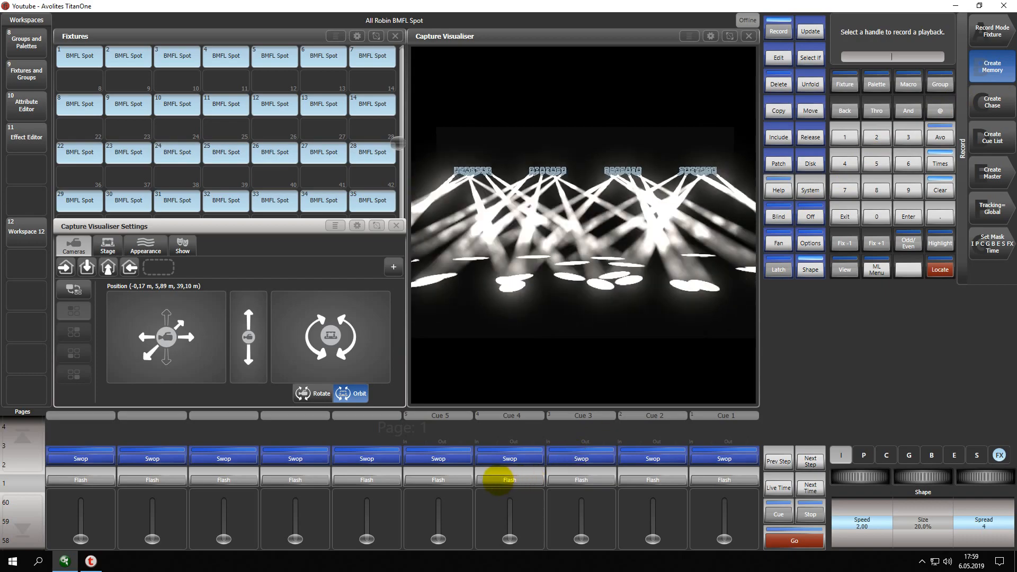
{"action": "left_click", "coordinate": [364, 428]}
{"action": "left_click", "coordinate": [844, 217]}
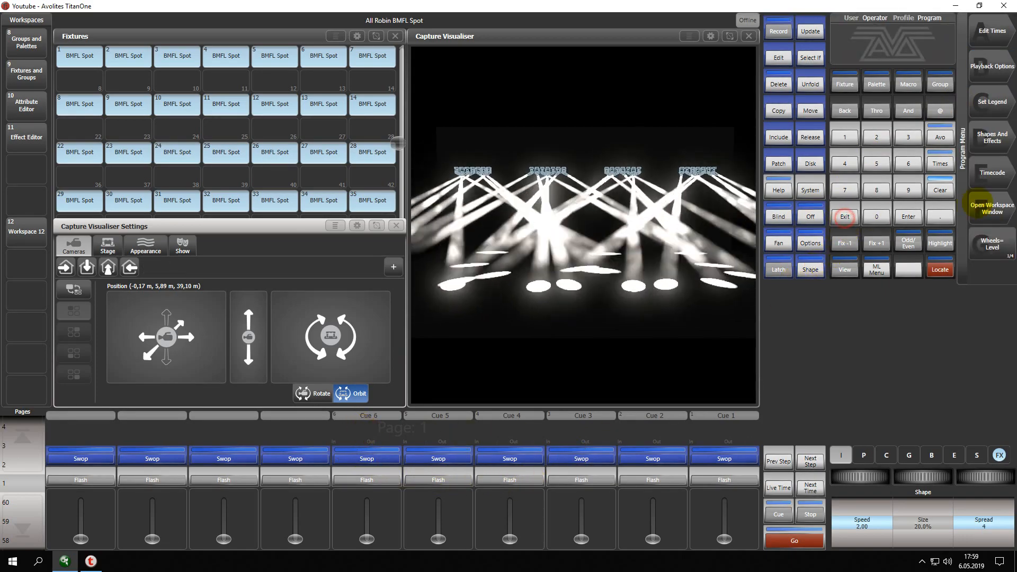
{"action": "left_click", "coordinate": [941, 190]}
{"action": "left_click", "coordinate": [845, 214]}
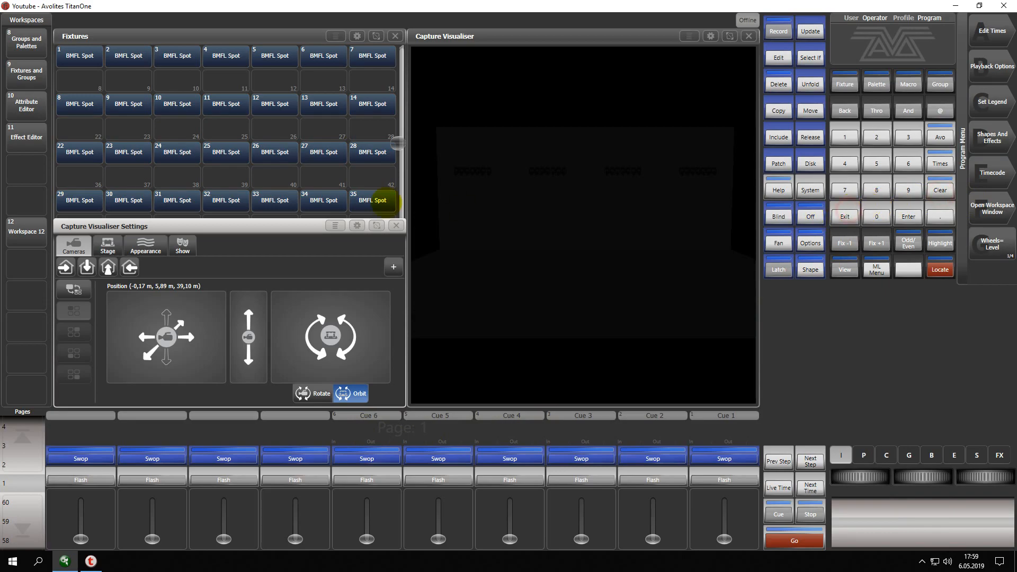
Raise the Cue 6 playback to full to view its movement, bring it back to zero and clear the programmer.
{"action": "left_click", "coordinate": [367, 538]}
{"action": "left_click_drag", "start_coordinate": [366, 539], "coordinate": [367, 499]}
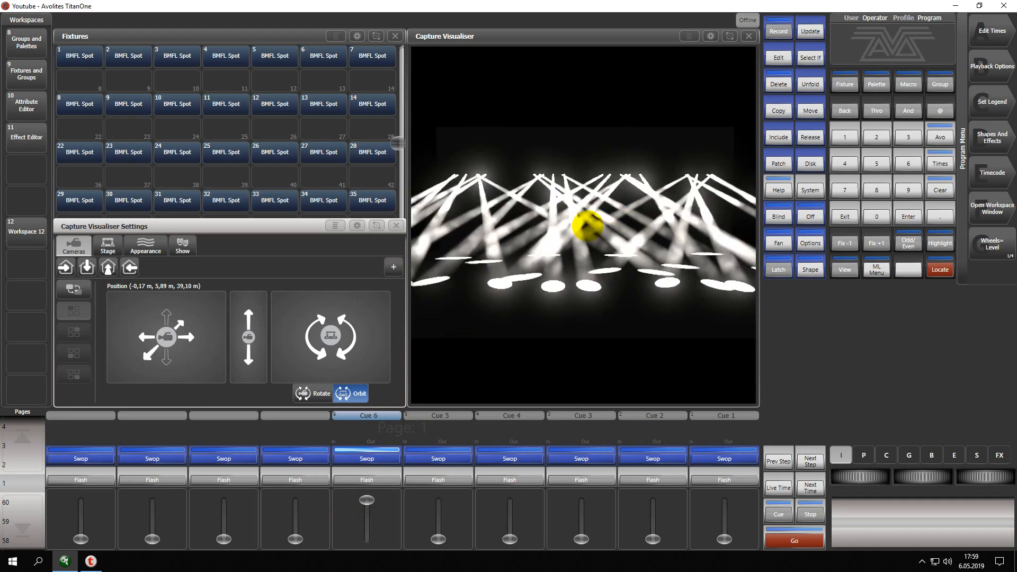
{"action": "left_click_drag", "start_coordinate": [366, 501], "coordinate": [367, 538]}
{"action": "left_click", "coordinate": [844, 218]}
{"action": "left_click", "coordinate": [943, 189]}
Select all BMFL Spot fixtures, set the record mode to Channel and bring their dimmer to 100%.
{"action": "left_click_drag", "start_coordinate": [80, 56], "coordinate": [373, 200]}
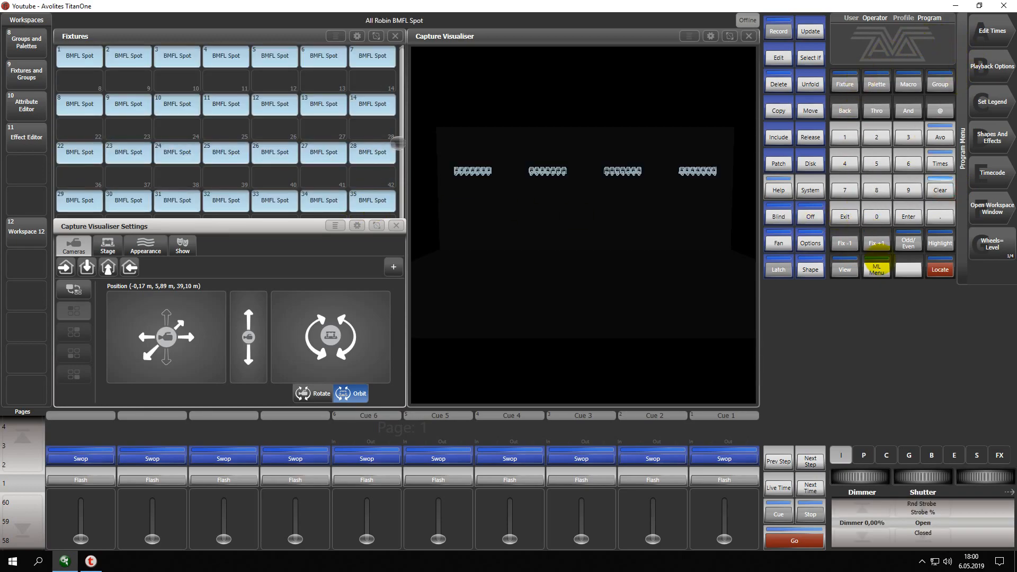
{"action": "left_click", "coordinate": [779, 30]}
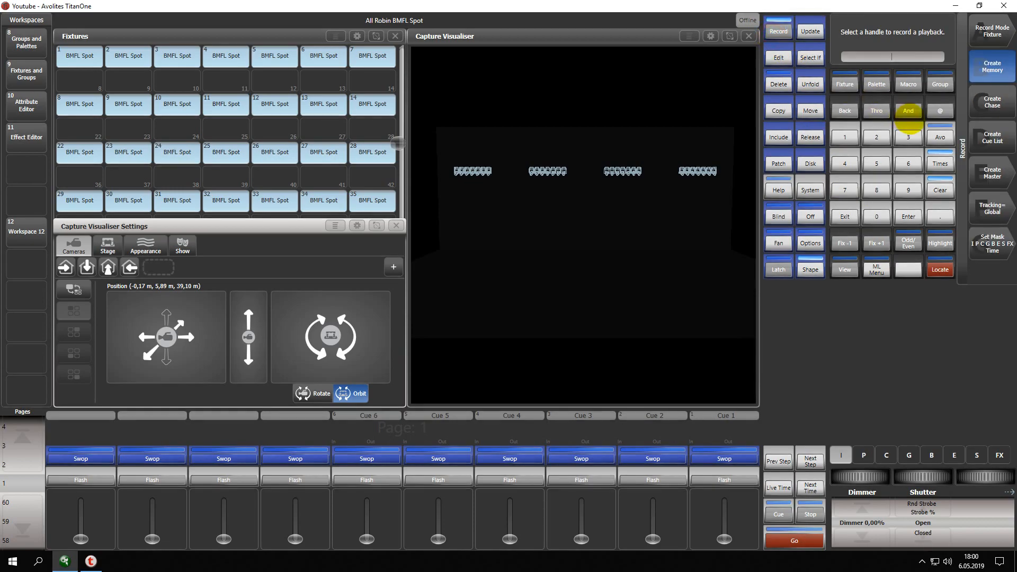
{"action": "left_click", "coordinate": [992, 38]}
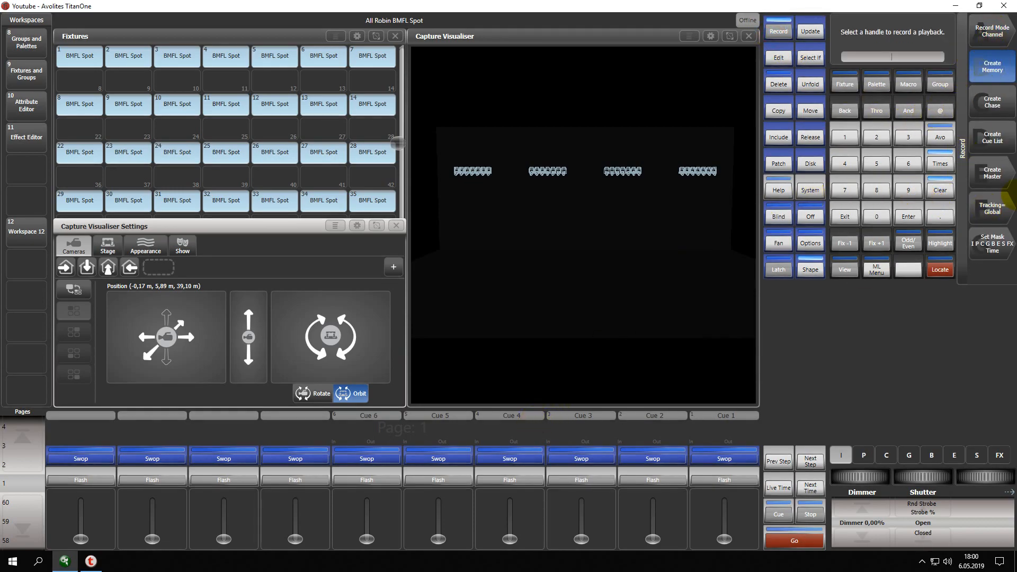
{"action": "left_click", "coordinate": [861, 506]}
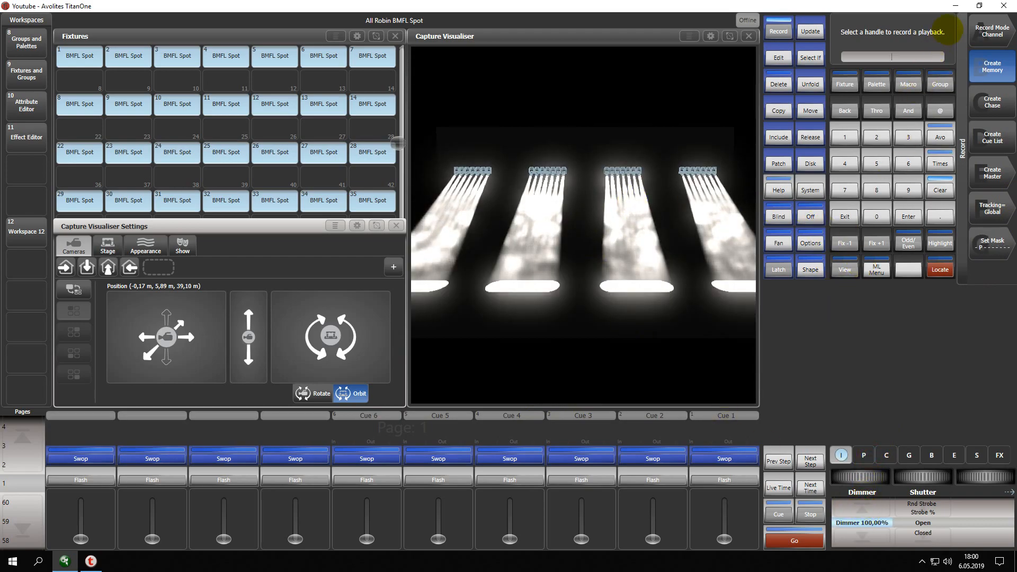
Record the full-dimmer look as a Channel-mode memory on the first playback of the row and clear the programmer.
{"action": "left_click", "coordinate": [992, 30]}
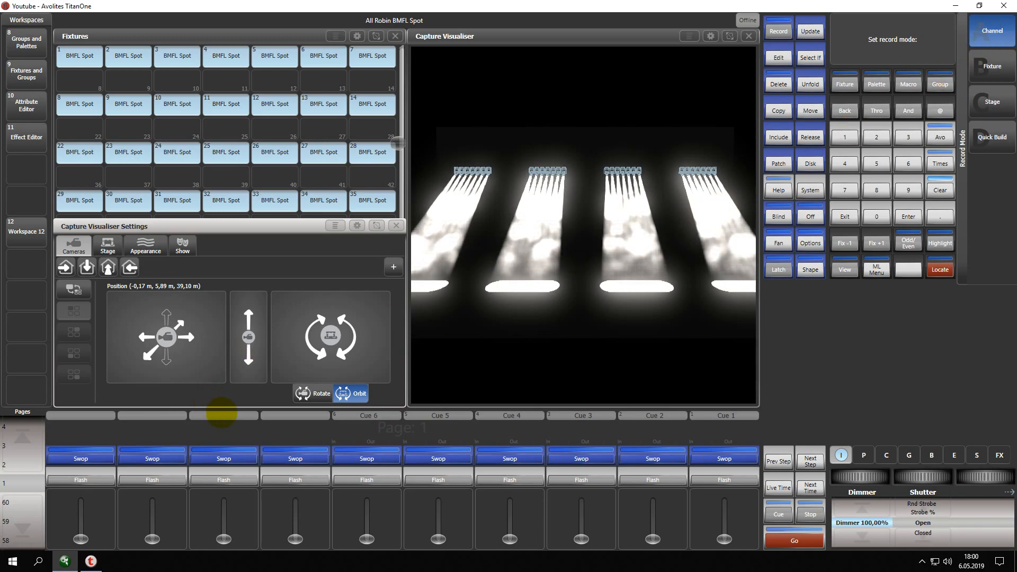
{"action": "left_click", "coordinate": [988, 30]}
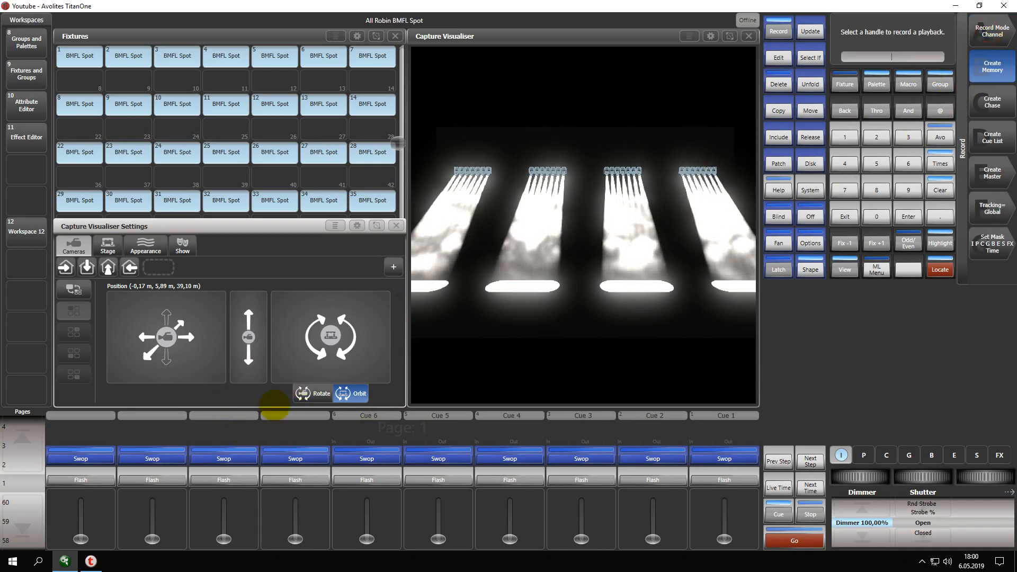
{"action": "left_click", "coordinate": [83, 447]}
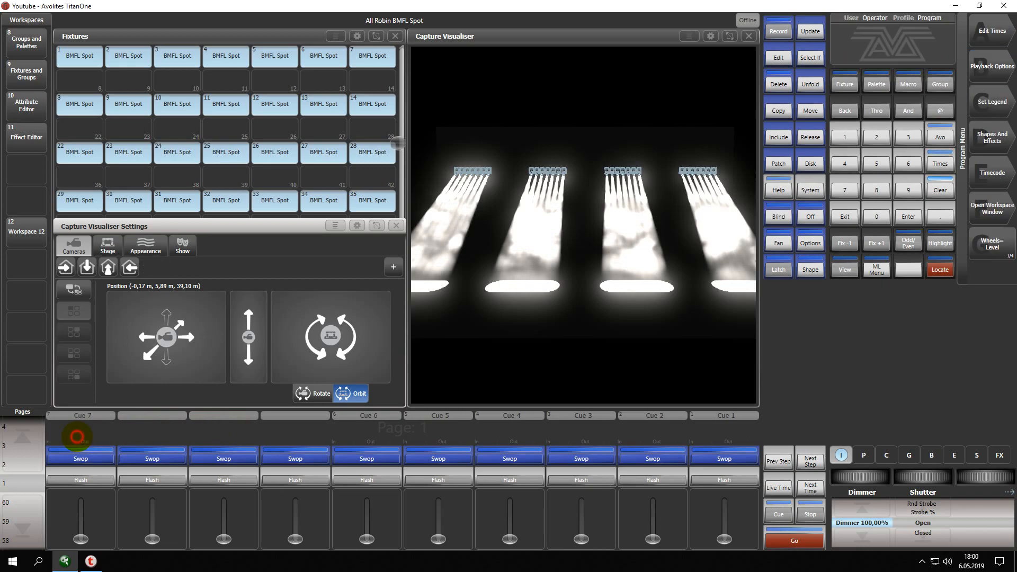
{"action": "left_click", "coordinate": [940, 190]}
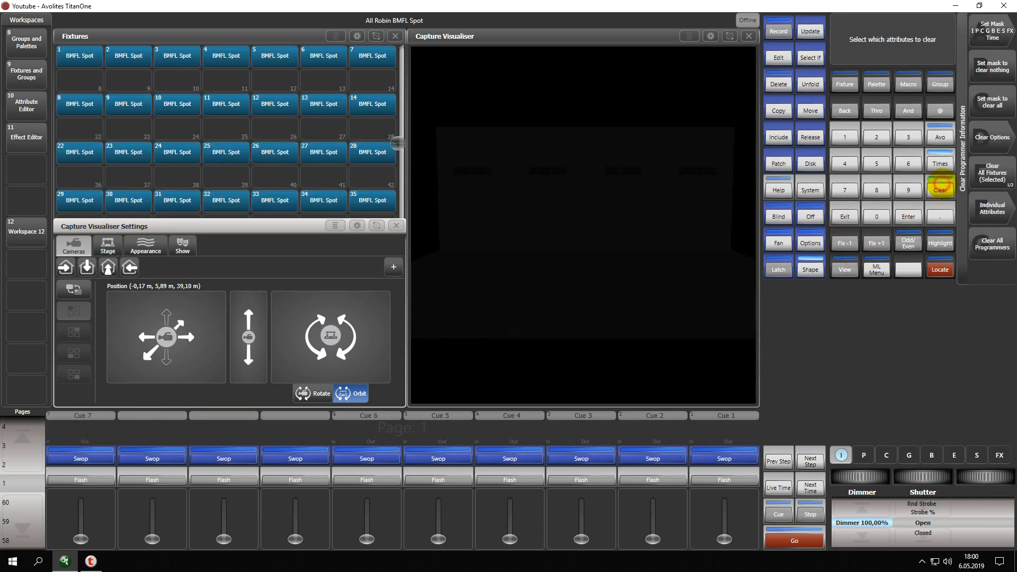
Raise the Cue 7 playback to full to view its dimmer look and bring it back to zero.
{"action": "left_click", "coordinate": [80, 539]}
{"action": "left_click_drag", "start_coordinate": [80, 538], "coordinate": [80, 481]}
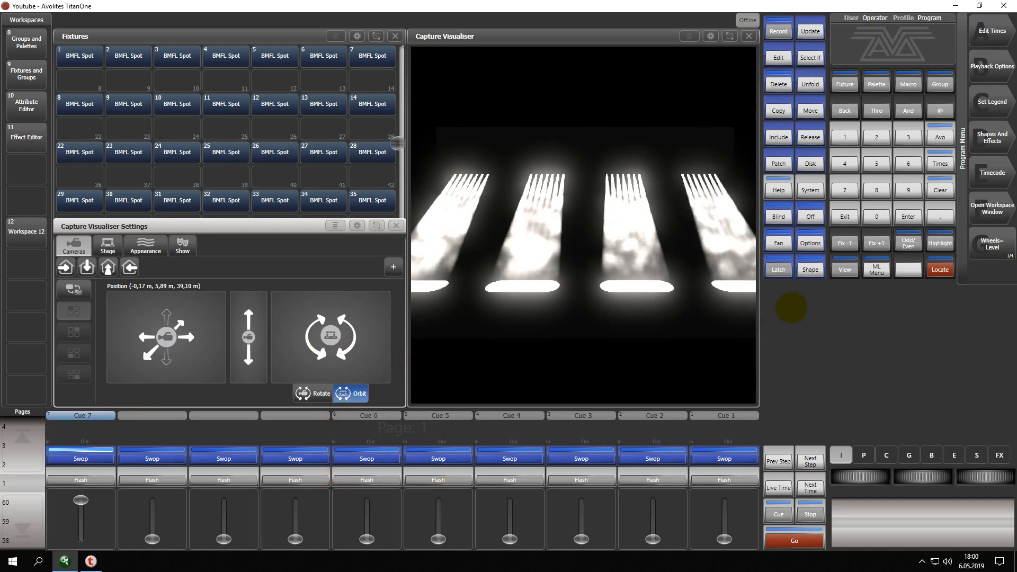
{"action": "left_click_drag", "start_coordinate": [81, 500], "coordinate": [81, 539]}
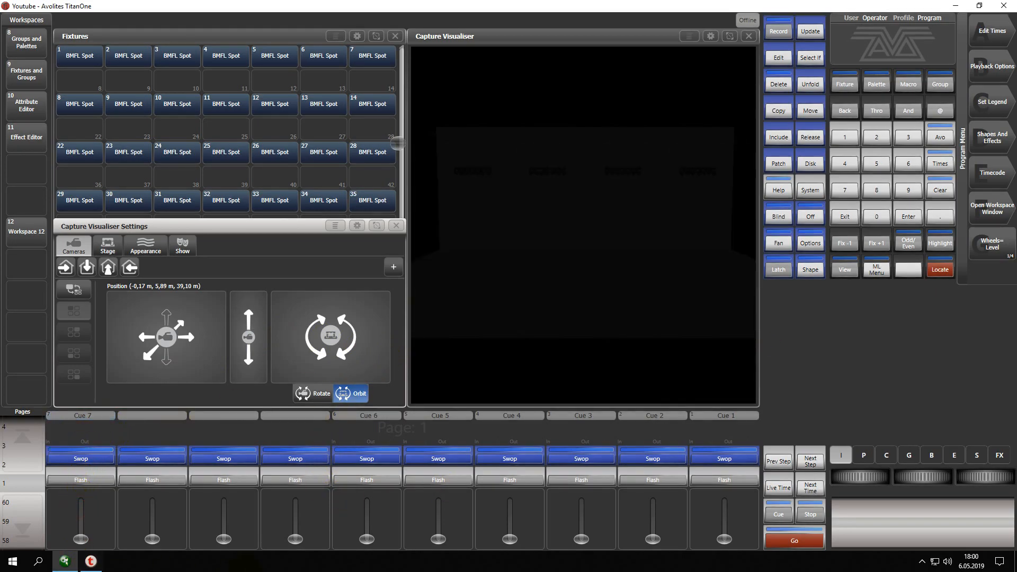
{"action": "left_click_drag", "start_coordinate": [291, 541], "coordinate": [291, 515]}
{"action": "left_click_drag", "start_coordinate": [291, 515], "coordinate": [290, 541]}
Raise Cue 7 to full and vary the Cue 6 fader to examine how its level affects the movement.
{"action": "mouse_move", "coordinate": [367, 538]}
{"action": "left_mouse_down"}
{"action": "mouse_move", "coordinate": [367, 526]}
{"action": "mouse_move", "coordinate": [367, 539]}
{"action": "left_mouse_up"}
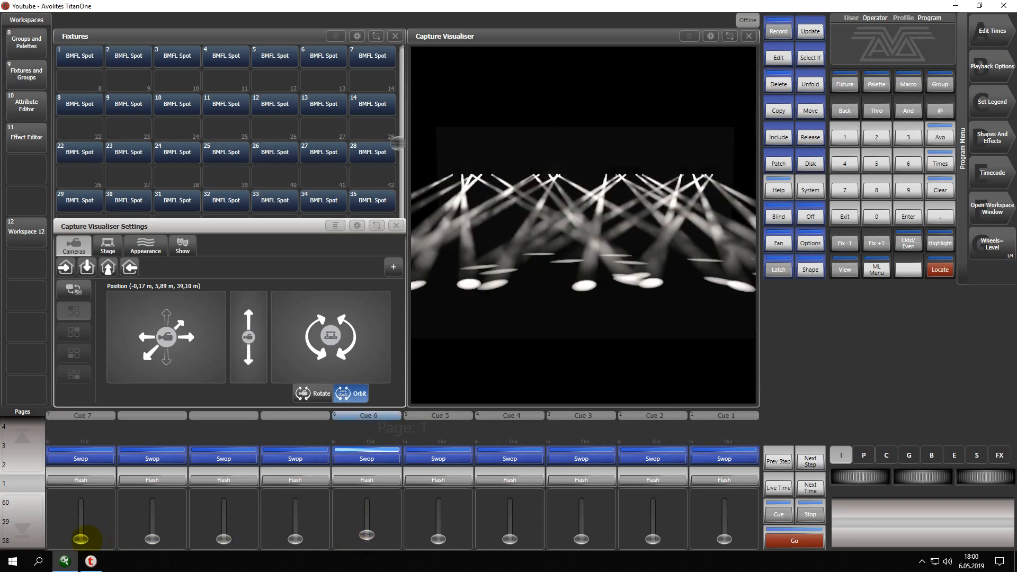
{"action": "left_click_drag", "start_coordinate": [81, 539], "coordinate": [81, 493]}
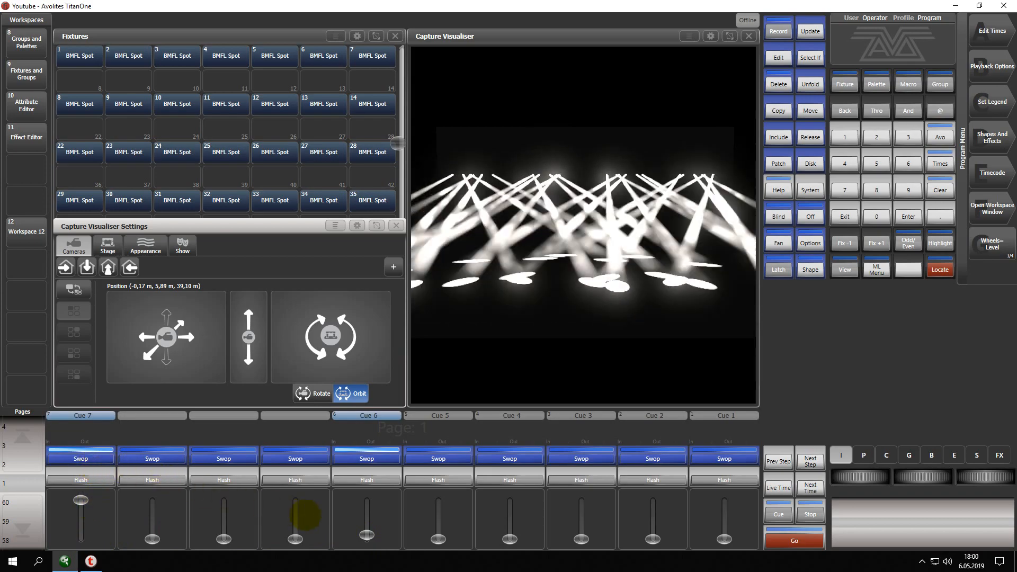
{"action": "left_click_drag", "start_coordinate": [367, 531], "coordinate": [358, 474]}
{"action": "left_click_drag", "start_coordinate": [367, 534], "coordinate": [366, 535]}
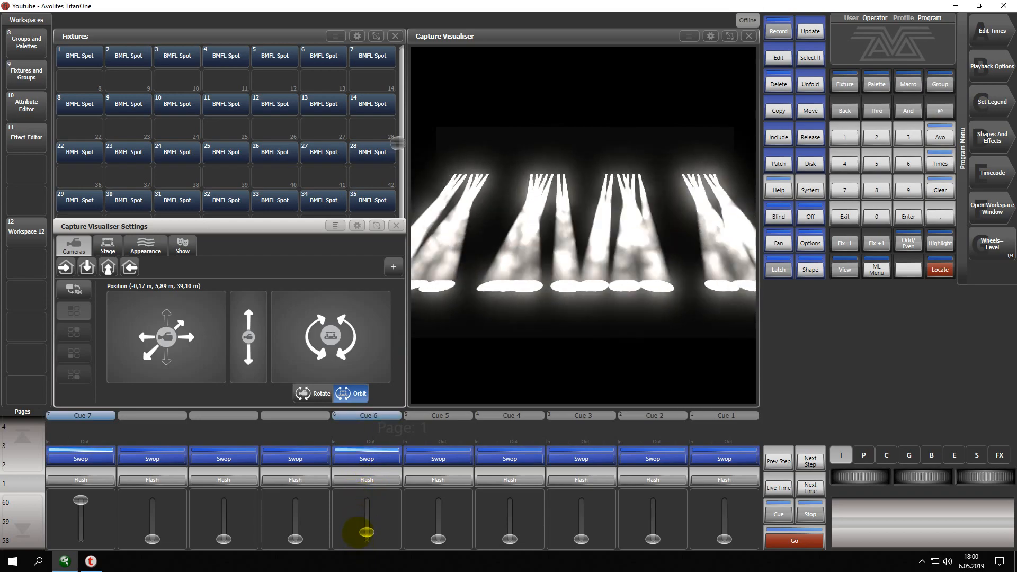
Lower Cue 7 to zero and flash it over the Cue 6 movement, finishing with both playbacks at full.
{"action": "left_click_drag", "start_coordinate": [81, 500], "coordinate": [80, 553]}
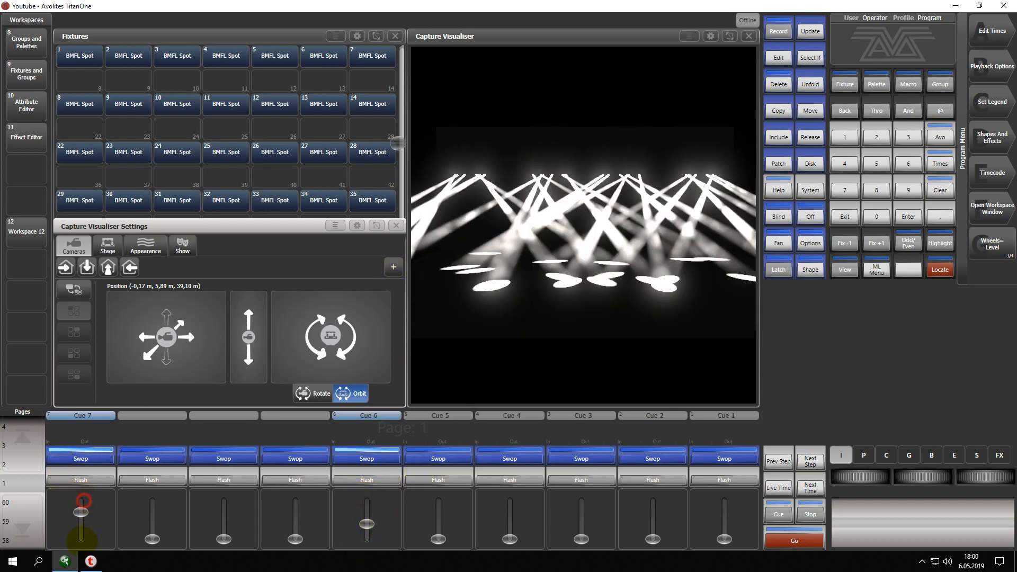
{"action": "left_click", "coordinate": [80, 481]}
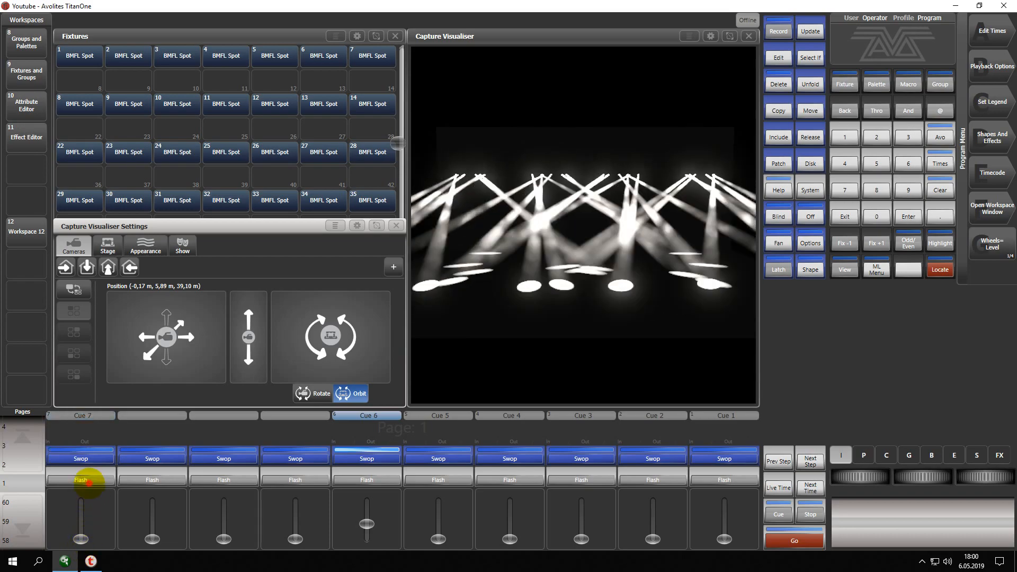
{"action": "left_click", "coordinate": [86, 480]}
{"action": "left_click_drag", "start_coordinate": [81, 538], "coordinate": [79, 466]}
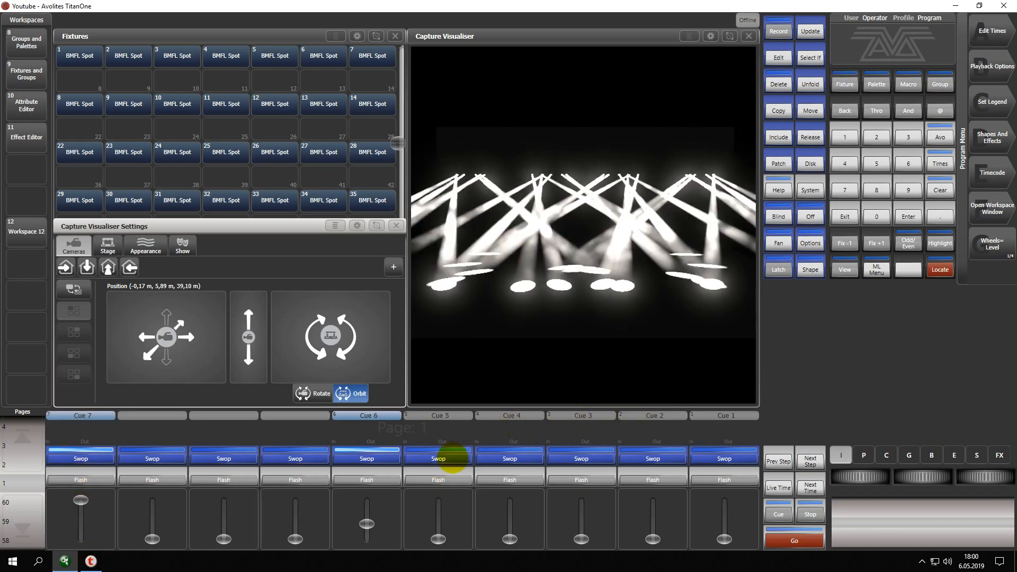
{"action": "left_click_drag", "start_coordinate": [367, 524], "coordinate": [365, 484]}
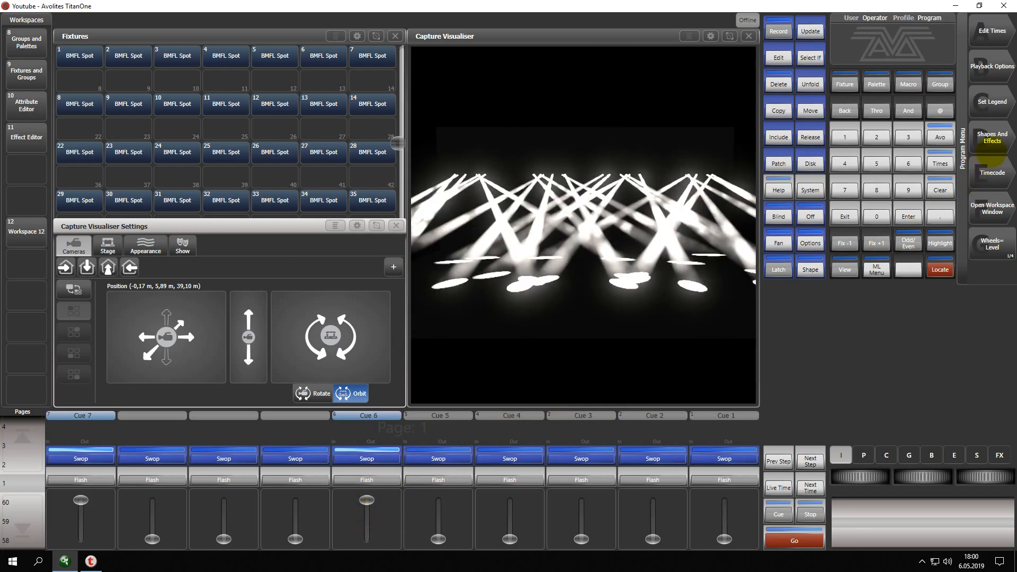
In the Cue 6 playback options, set the shape and effect speed to On Fader and the shape size to Fixed.
{"action": "left_click", "coordinate": [992, 66]}
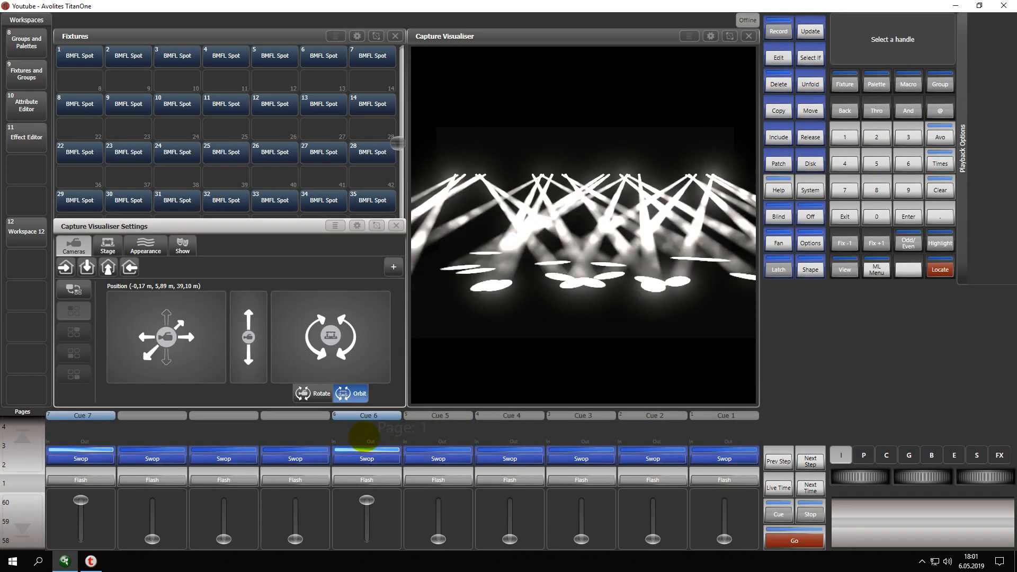
{"action": "left_click", "coordinate": [364, 437]}
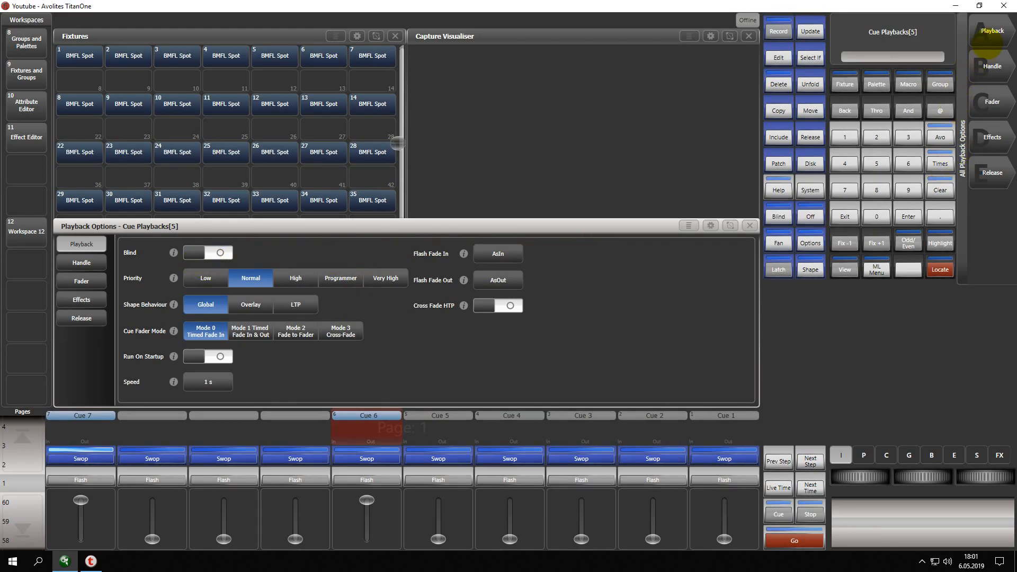
{"action": "left_click", "coordinate": [992, 101]}
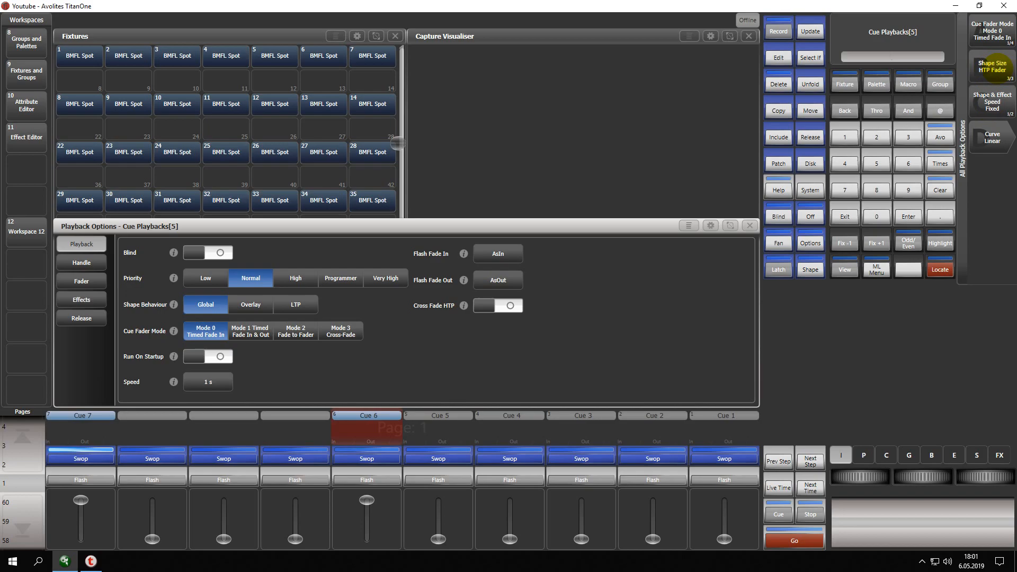
{"action": "left_click", "coordinate": [995, 106]}
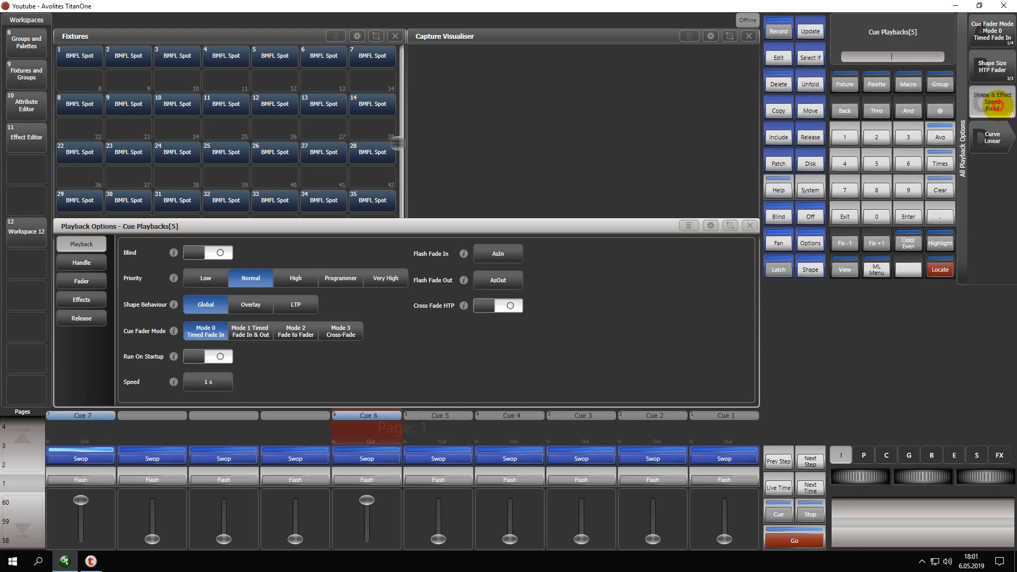
{"action": "left_click", "coordinate": [998, 67]}
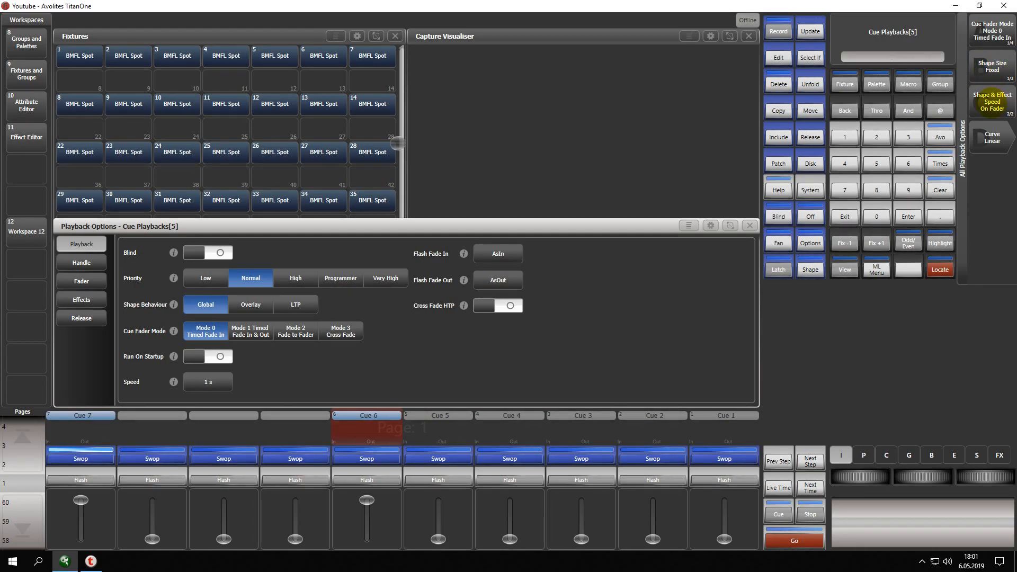
{"action": "left_click", "coordinate": [845, 216]}
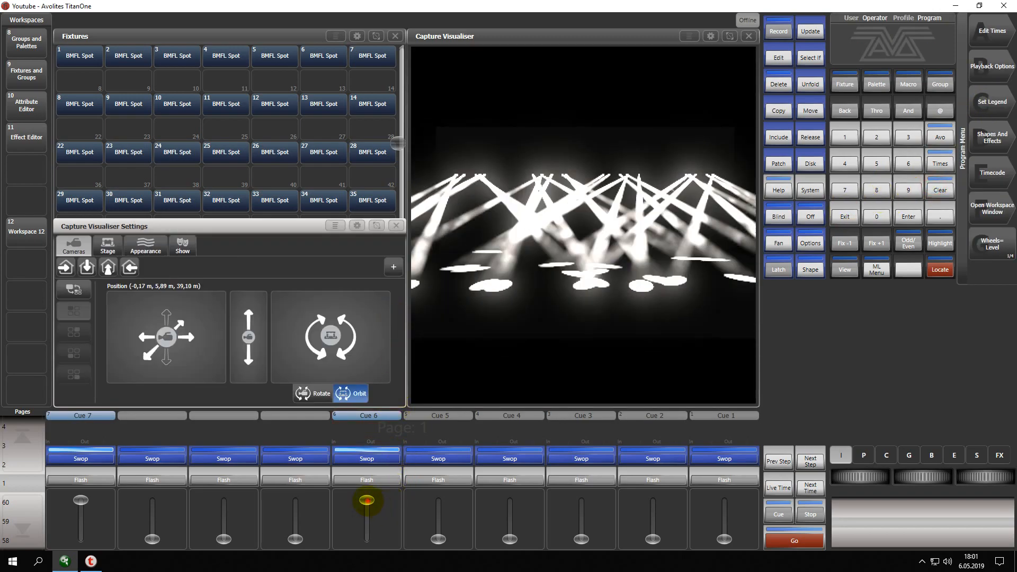
With Cue 7 at full, vary the Cue 6 fader to check its control of shape speed, and return both playbacks to zero.
{"action": "left_click_drag", "start_coordinate": [366, 500], "coordinate": [367, 539]}
{"action": "mouse_move", "coordinate": [82, 503]}
{"action": "left_mouse_down"}
{"action": "mouse_move", "coordinate": [84, 523]}
{"action": "mouse_move", "coordinate": [85, 483]}
{"action": "left_mouse_up"}
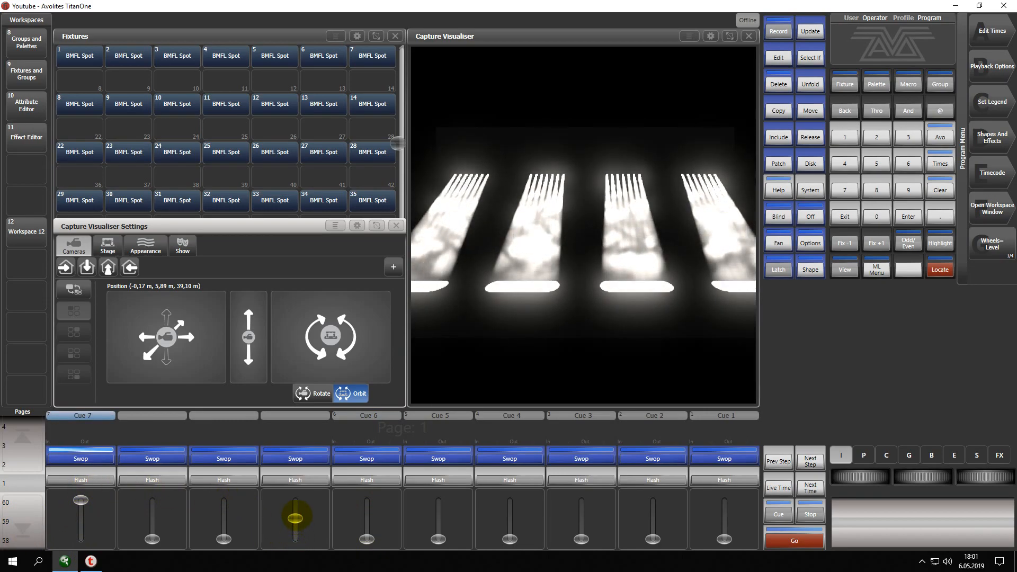
{"action": "left_click_drag", "start_coordinate": [367, 539], "coordinate": [366, 500]}
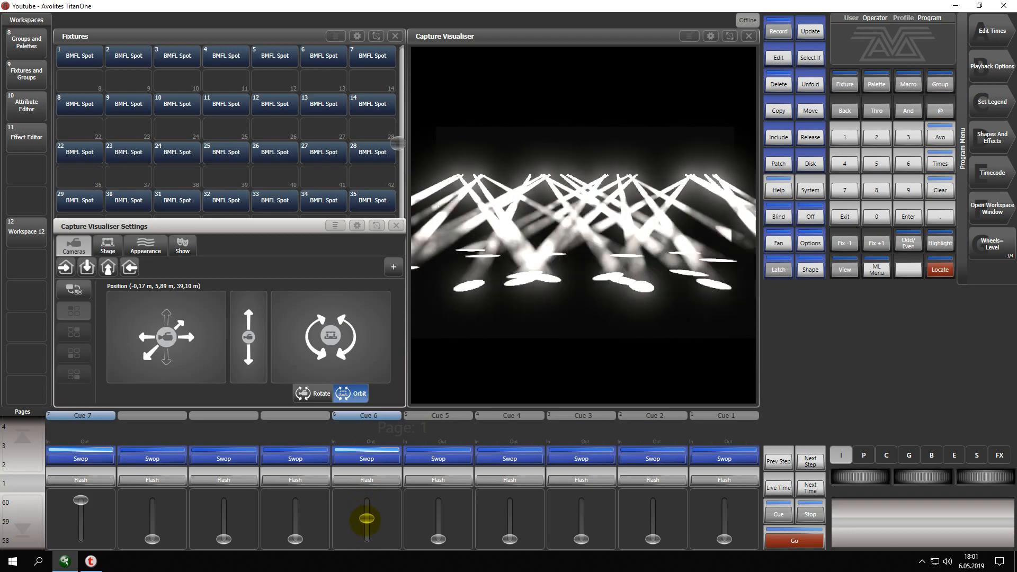
{"action": "left_click_drag", "start_coordinate": [366, 523], "coordinate": [366, 529]}
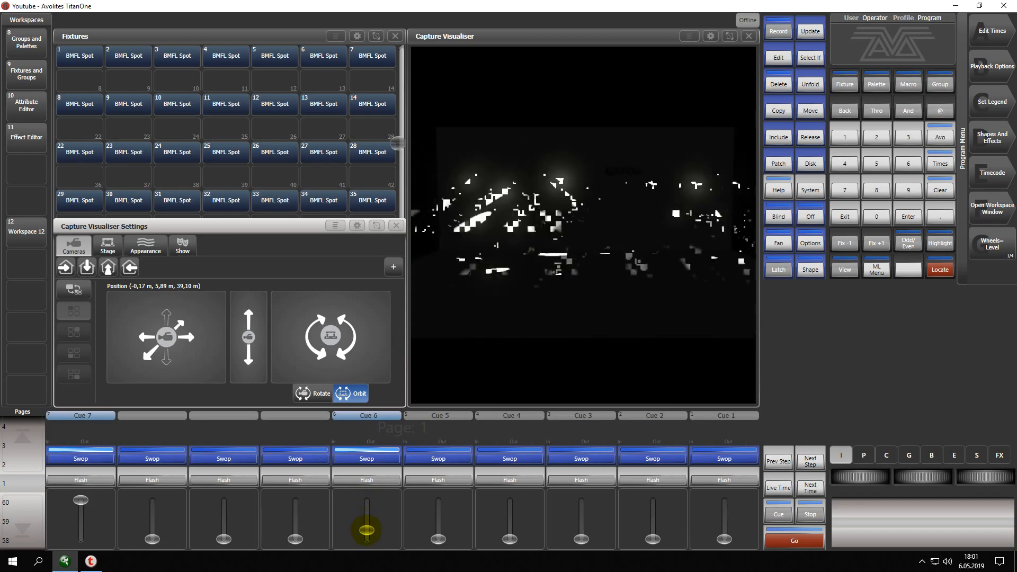
{"action": "left_click_drag", "start_coordinate": [366, 530], "coordinate": [366, 539]}
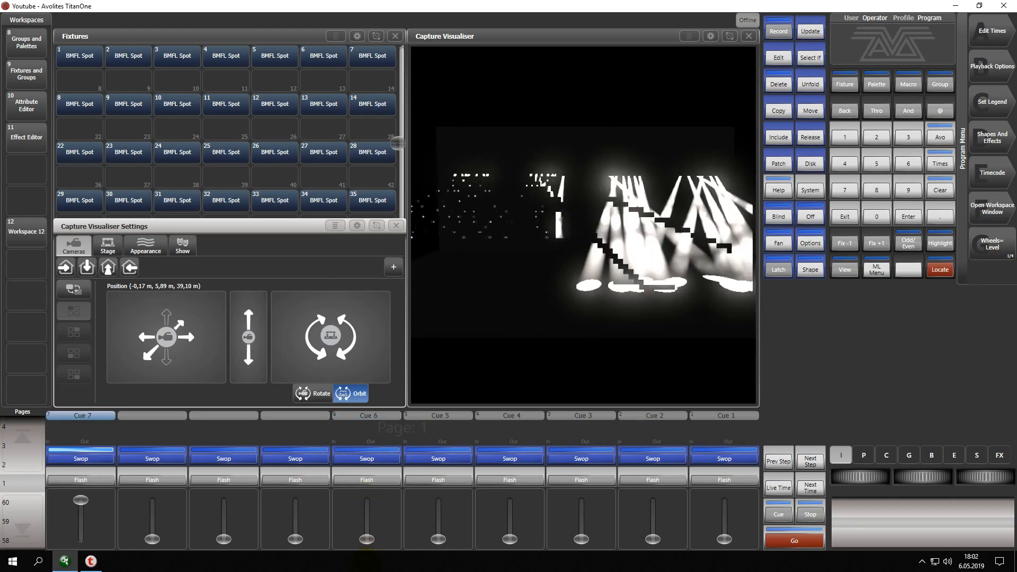
{"action": "left_click_drag", "start_coordinate": [81, 499], "coordinate": [83, 539]}
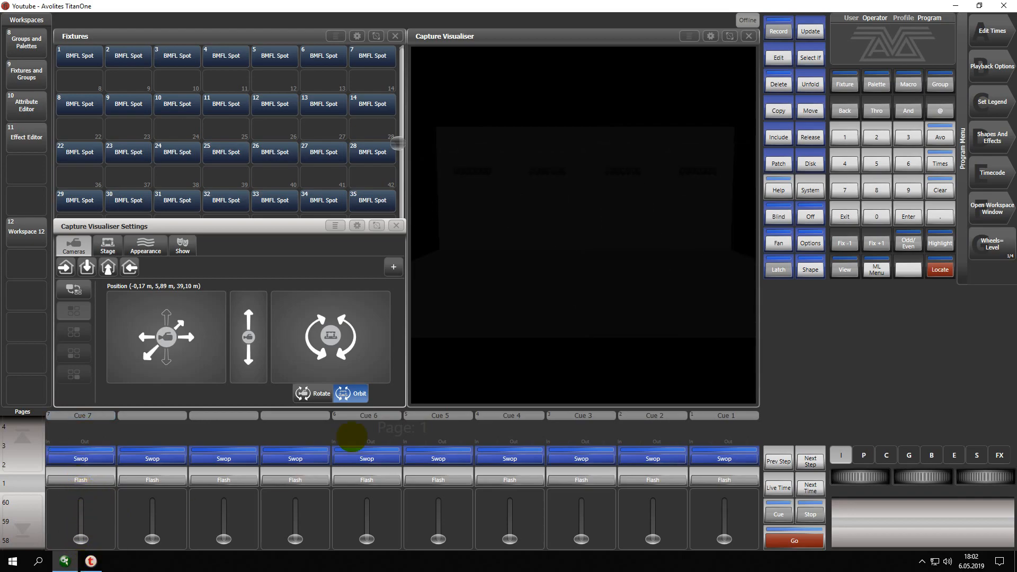
Close the Capture Visualiser window and reopen it from the list of workspace windows.
{"action": "left_click", "coordinate": [748, 36]}
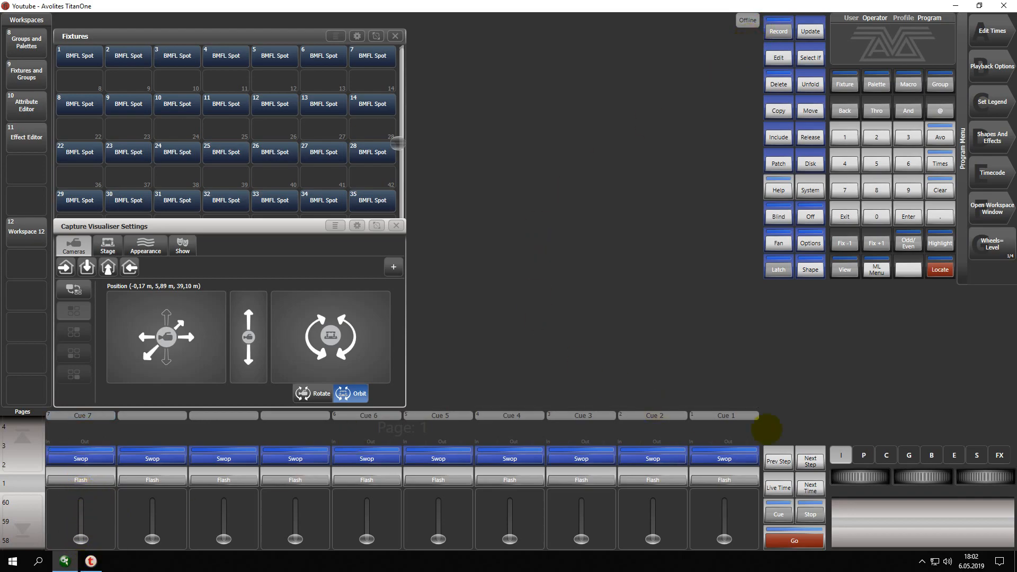
{"action": "left_click", "coordinate": [990, 206]}
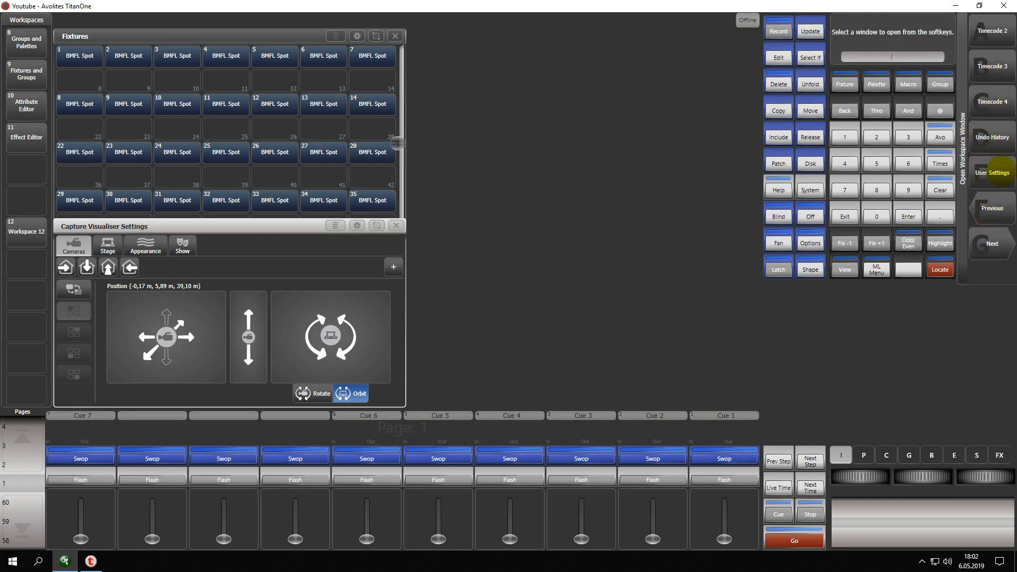
{"action": "left_click", "coordinate": [994, 208]}
{"action": "left_click", "coordinate": [994, 208]}
{"action": "left_click", "coordinate": [994, 208]}
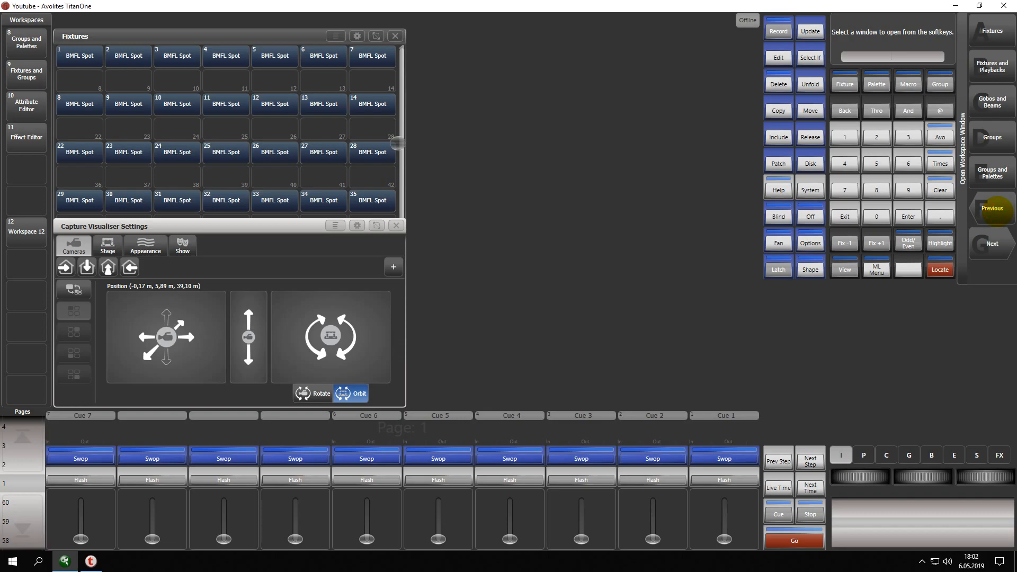
{"action": "left_click", "coordinate": [994, 208]}
{"action": "left_click", "coordinate": [995, 208]}
{"action": "left_click", "coordinate": [992, 137]}
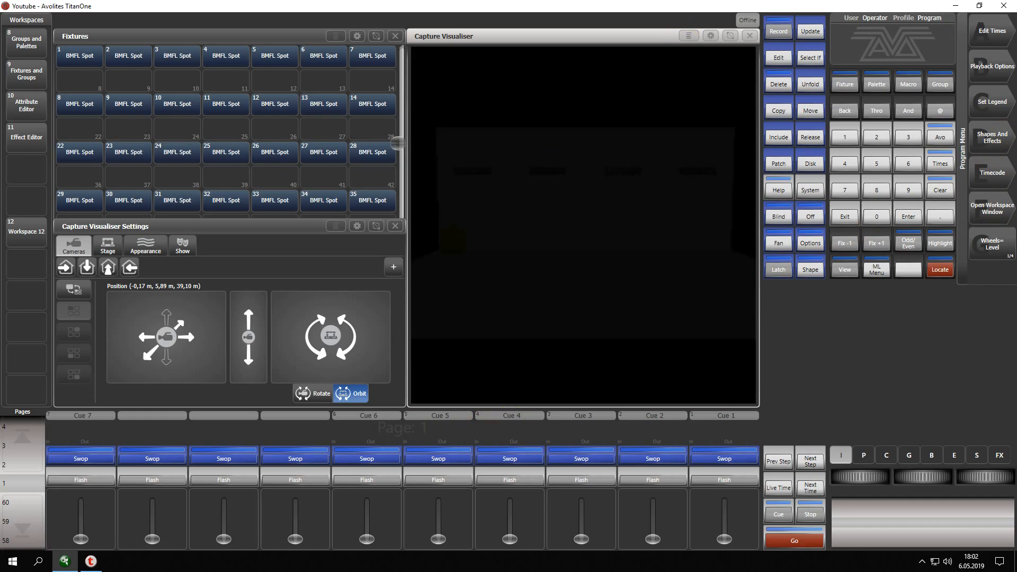
Bring Cue 7 to full, then select all BMFL Spot fixtures and open their shapes and effects options.
{"action": "left_click_drag", "start_coordinate": [81, 530], "coordinate": [81, 469]}
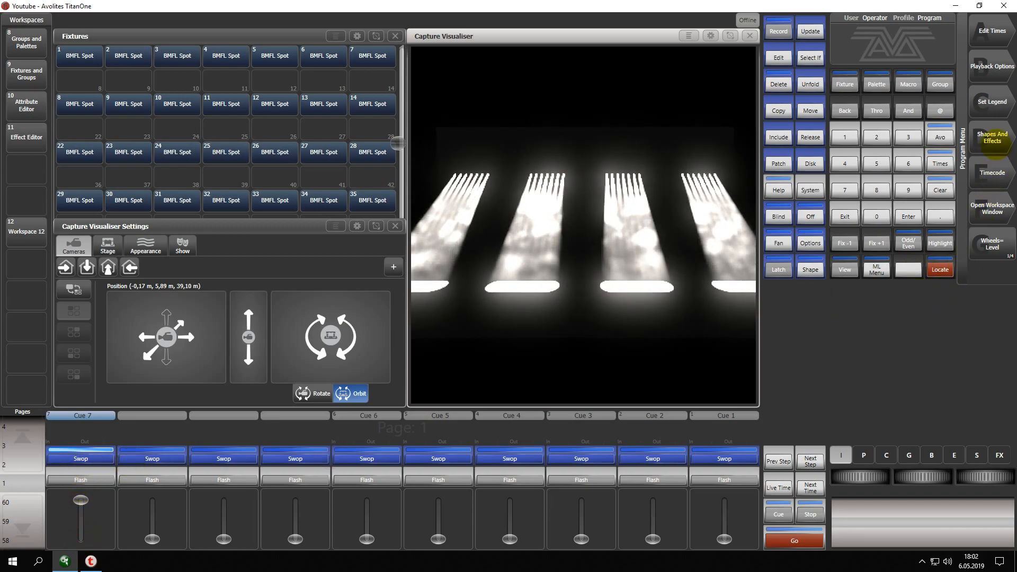
{"action": "left_click", "coordinate": [76, 52]}
{"action": "left_click_drag", "start_coordinate": [76, 51], "coordinate": [374, 211]}
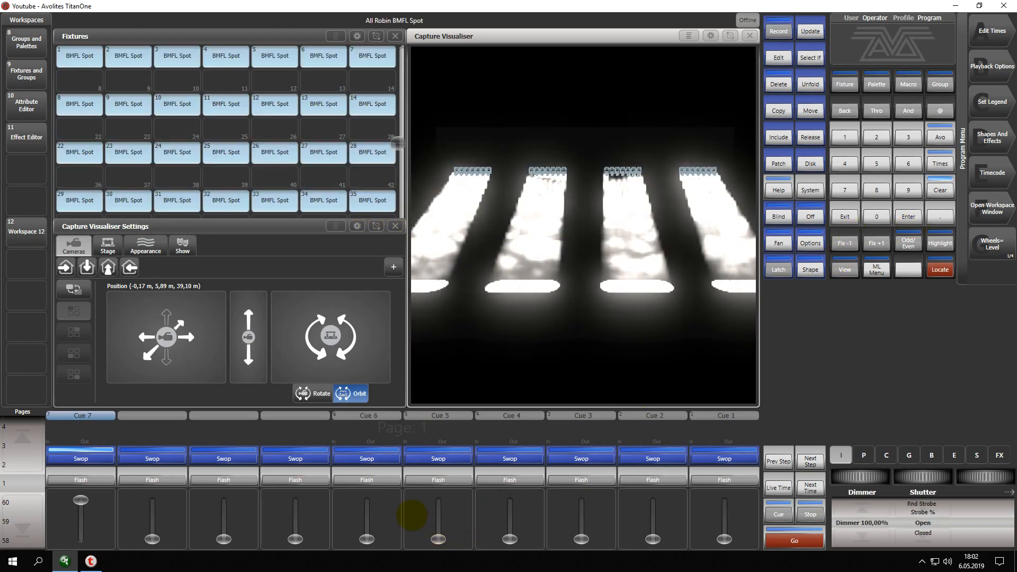
{"action": "left_click", "coordinate": [992, 138]}
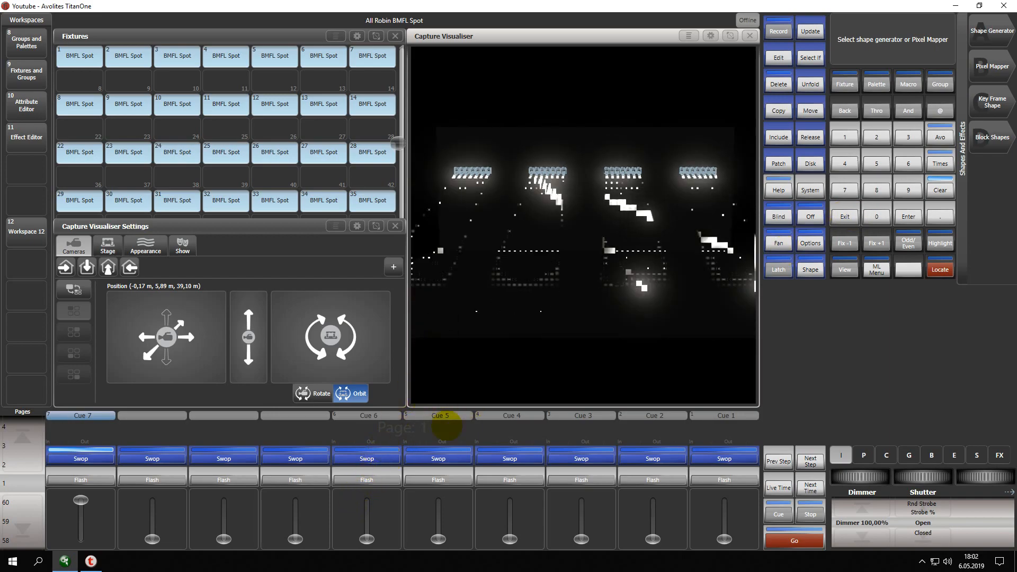
Leave the shapes and effects options, clear the fixture selection, and bring Cues 1, 5 and 6 to full.
{"action": "left_click_drag", "start_coordinate": [724, 539], "coordinate": [724, 500]}
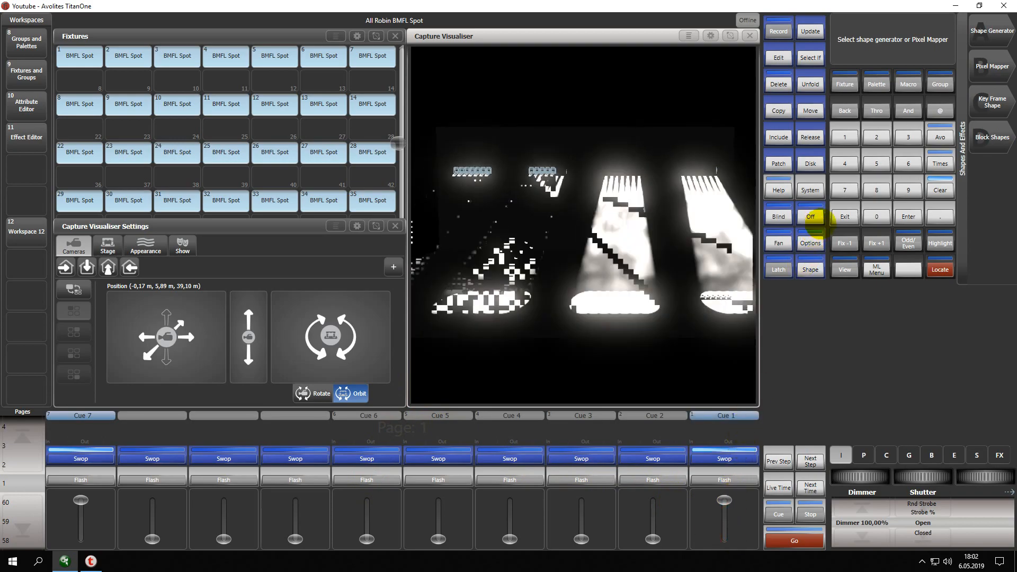
{"action": "left_click", "coordinate": [844, 217]}
{"action": "left_click", "coordinate": [940, 191]}
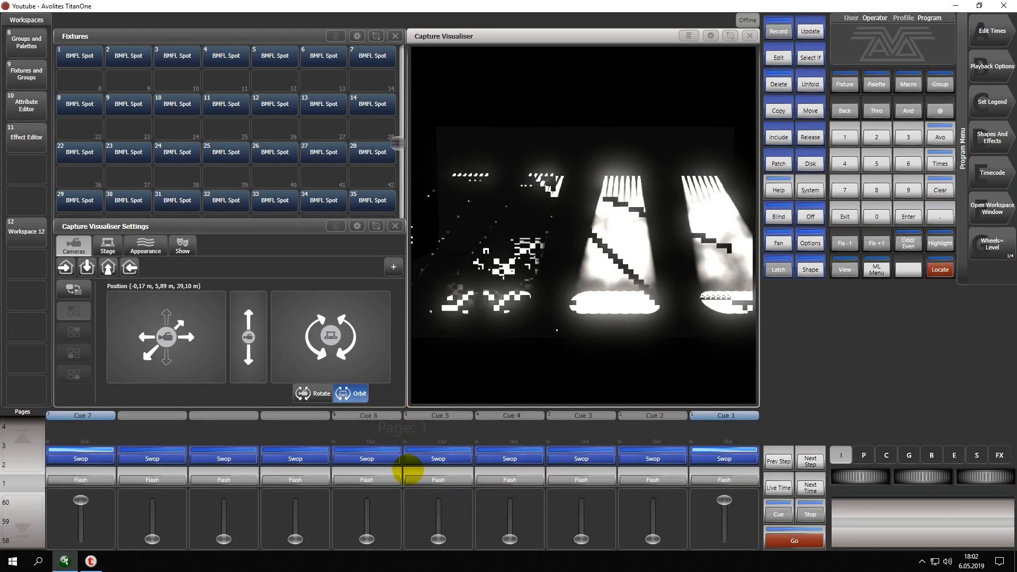
{"action": "left_click_drag", "start_coordinate": [438, 539], "coordinate": [438, 499]}
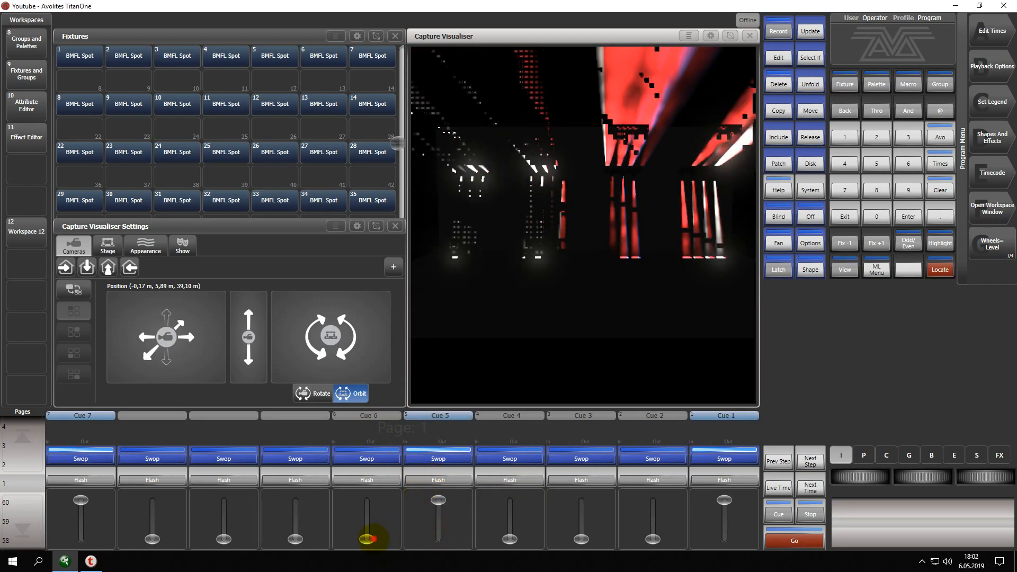
{"action": "left_click_drag", "start_coordinate": [364, 539], "coordinate": [374, 447]}
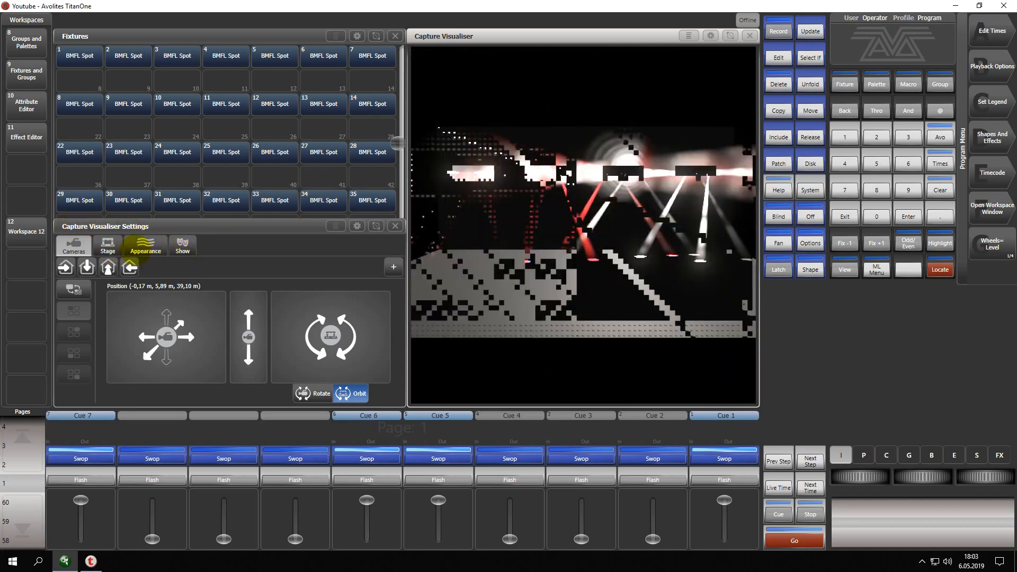
Try Medium and Low rendering detail for the visualiser, keep it at Medium, and return to the camera settings.
{"action": "left_click", "coordinate": [108, 246]}
{"action": "left_click", "coordinate": [147, 245]}
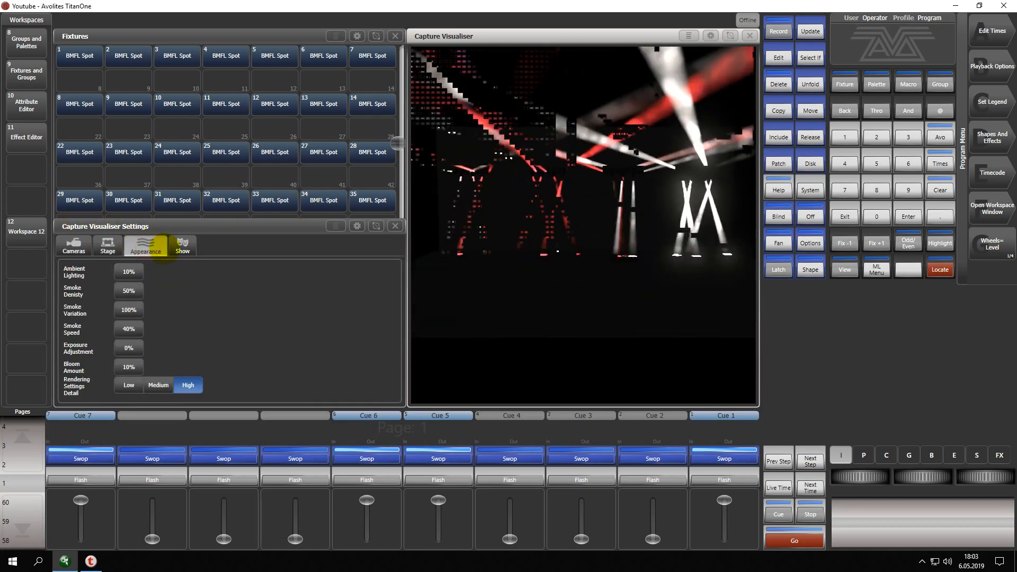
{"action": "left_click", "coordinate": [155, 386]}
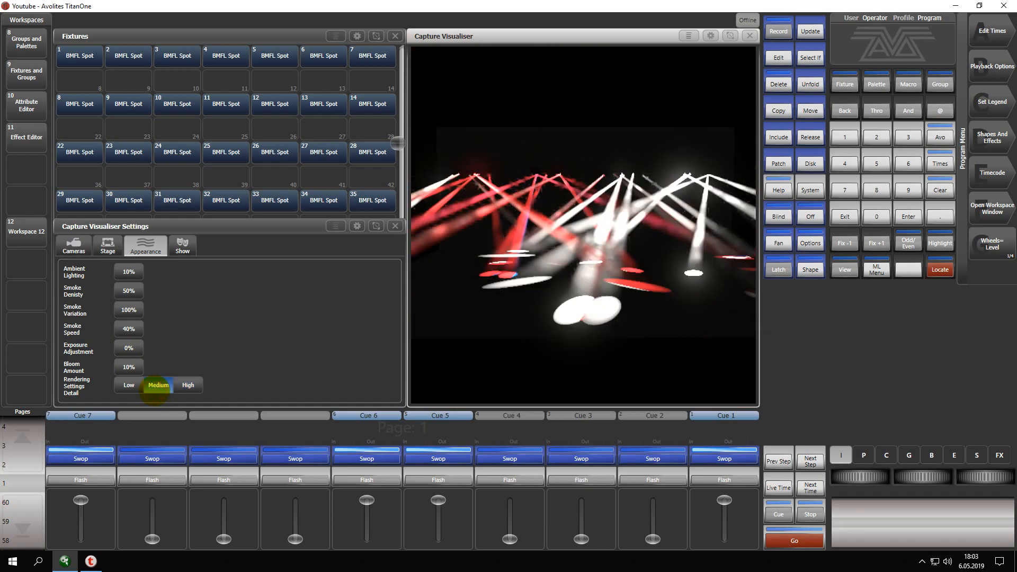
{"action": "left_click", "coordinate": [132, 386]}
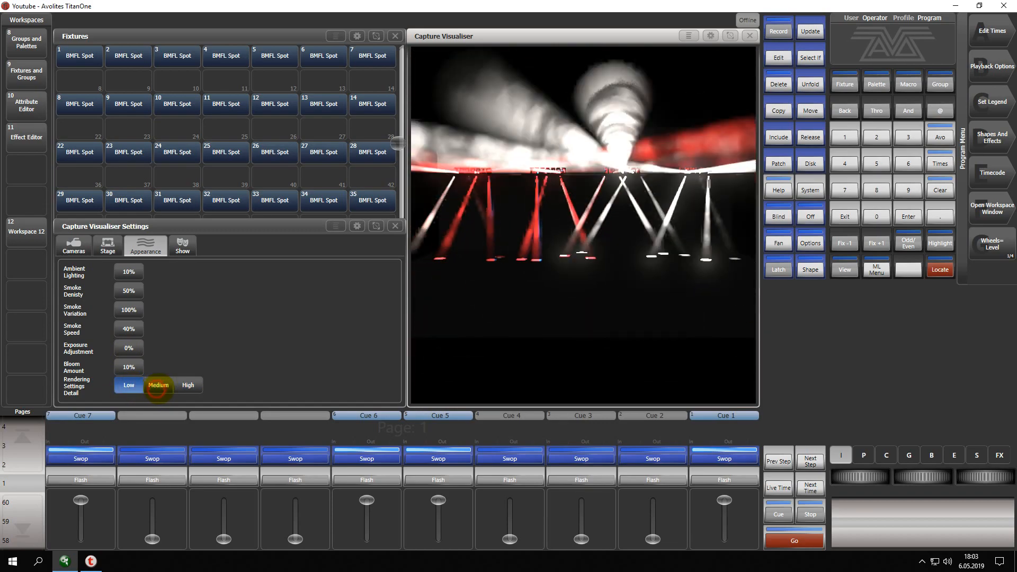
{"action": "left_click", "coordinate": [157, 386]}
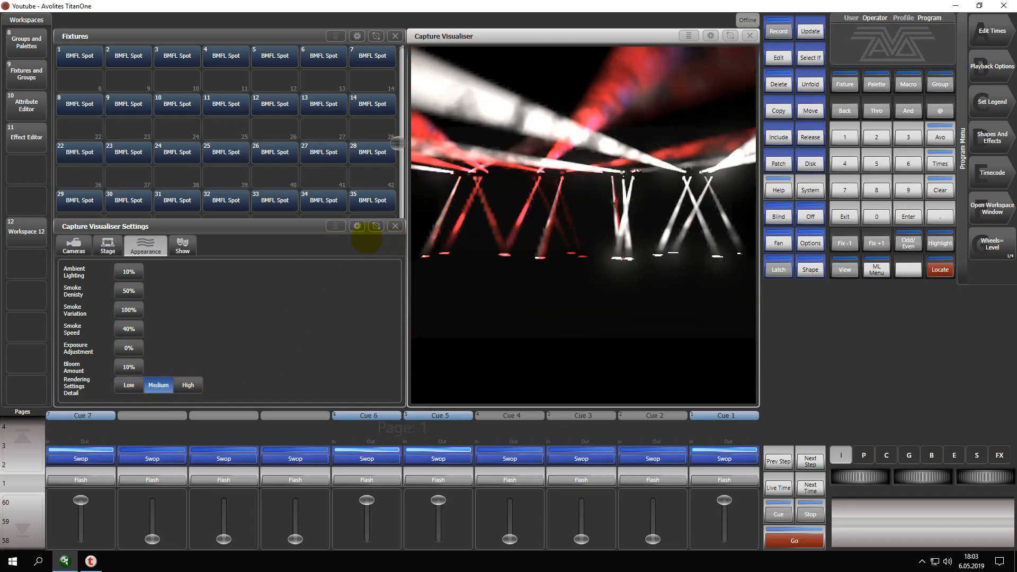
{"action": "left_click", "coordinate": [85, 247]}
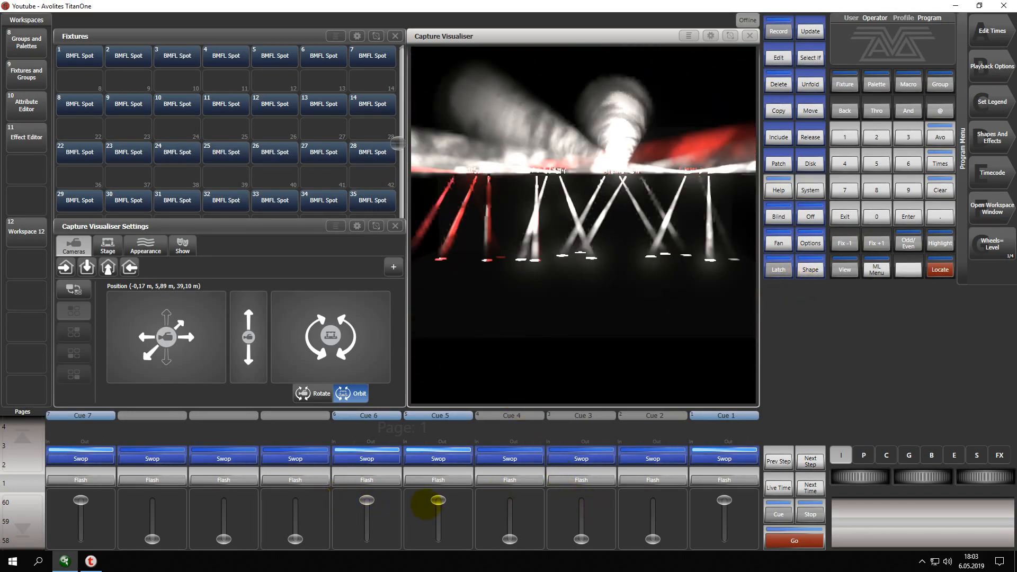
Lower Cues 5 and 6 to zero and bring Cue 2 to full alongside Cues 1 and 7.
{"action": "left_click_drag", "start_coordinate": [438, 500], "coordinate": [439, 539]}
{"action": "left_click_drag", "start_coordinate": [366, 500], "coordinate": [367, 539]}
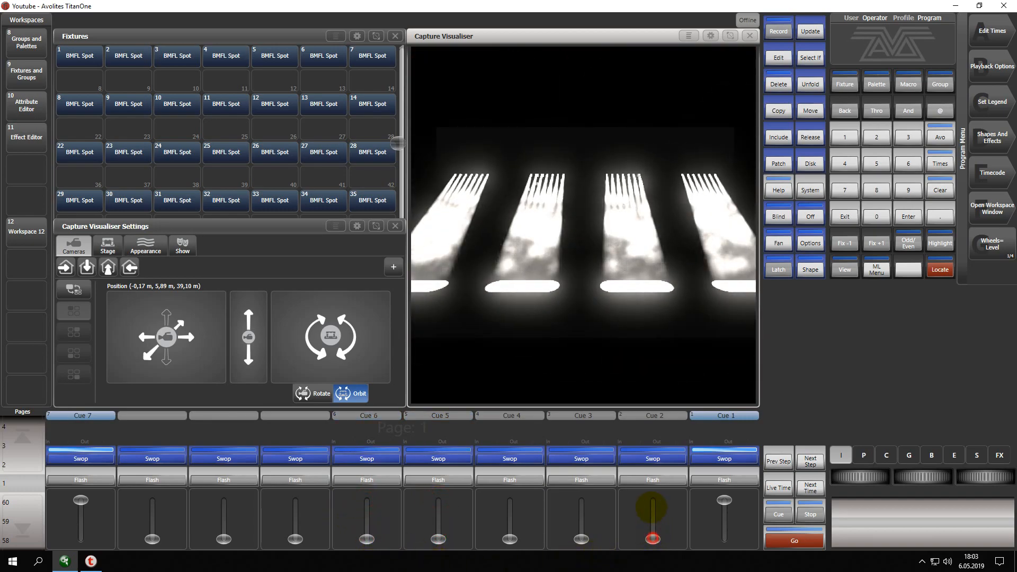
{"action": "left_click_drag", "start_coordinate": [653, 508], "coordinate": [652, 472]}
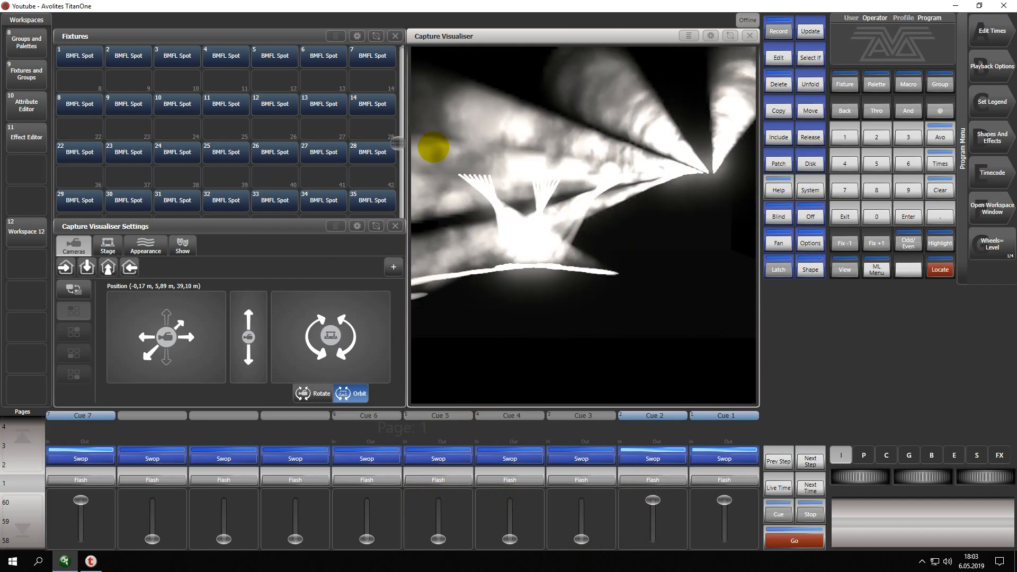